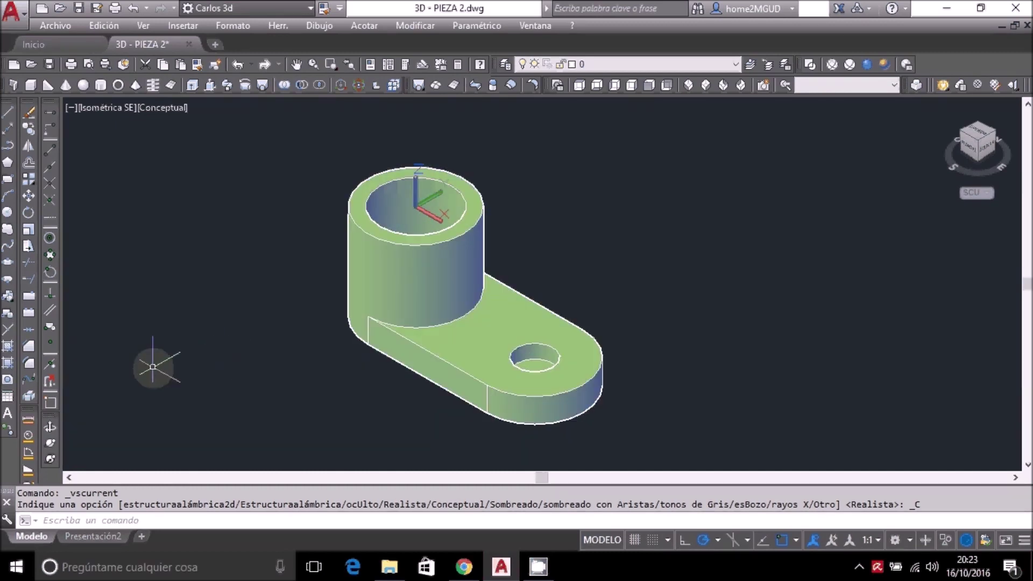
Start orbiting the Conceptual-shaded bracket from its SE Isometric view.
left_click(50, 426)
Orbit the bracket to a near-isometric angle, exit the orbit, and keep layer 0 current.
left_click_drag(265, 358, 263, 421)
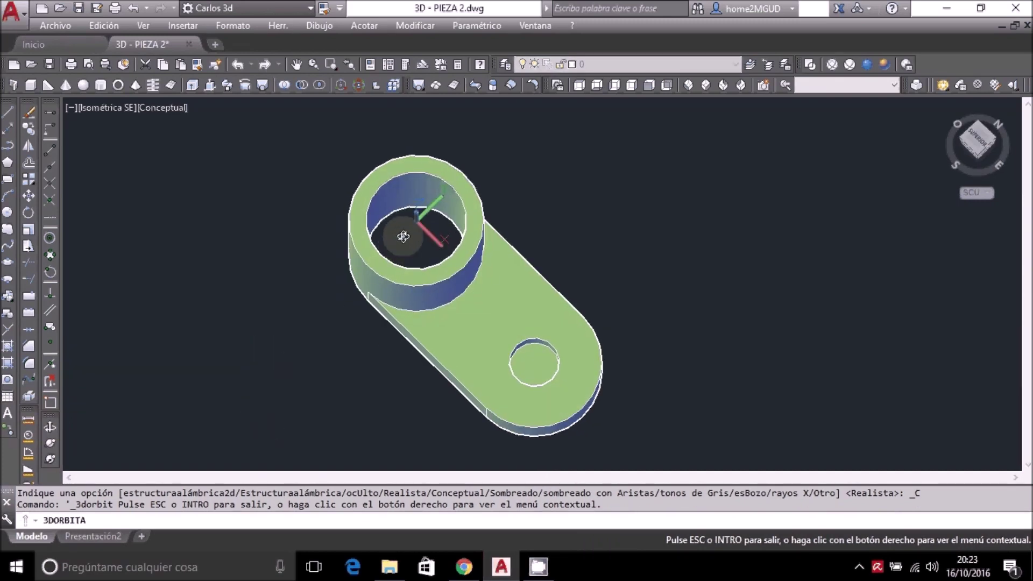
mouse_move(364, 398)
left_mouse_down()
mouse_move(359, 351)
mouse_move(370, 338)
left_mouse_up()
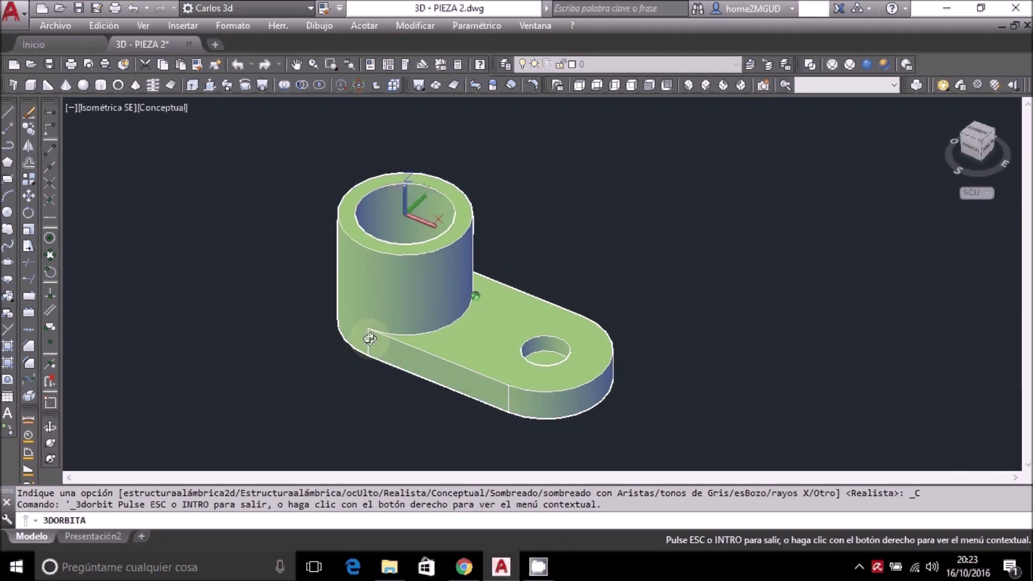
right_click(260, 280)
left_click(285, 269)
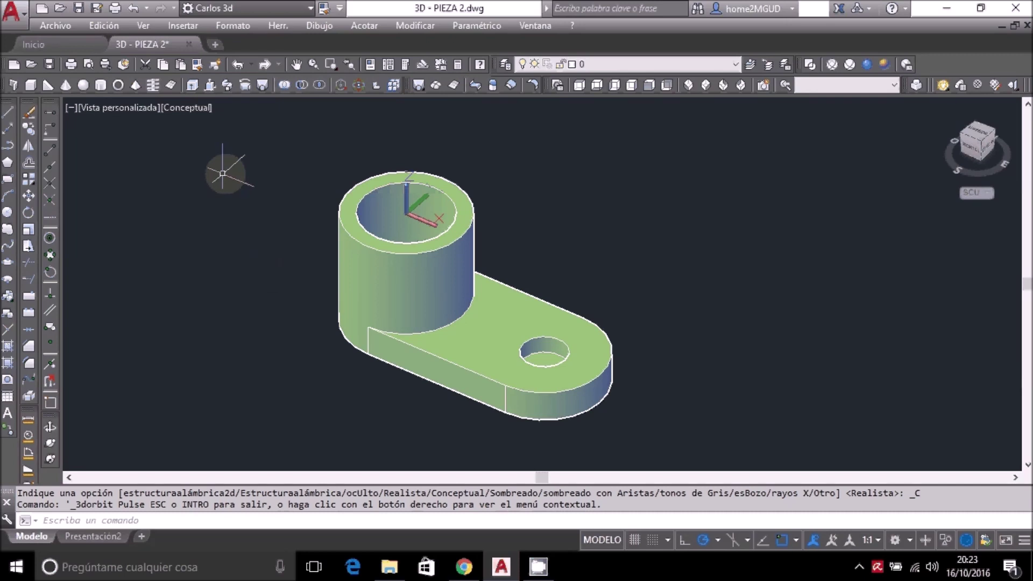
left_click(735, 64)
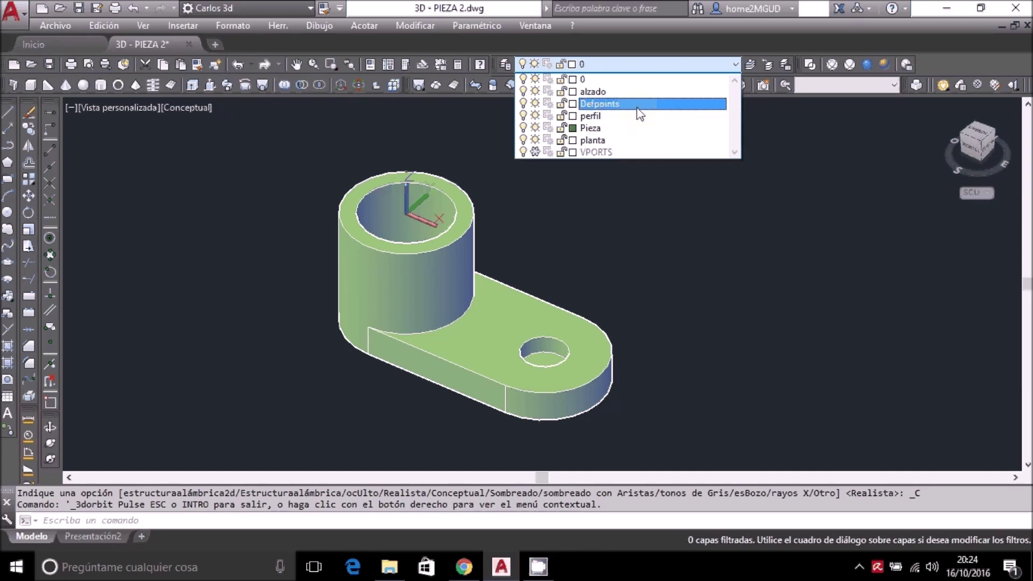
left_click(619, 193)
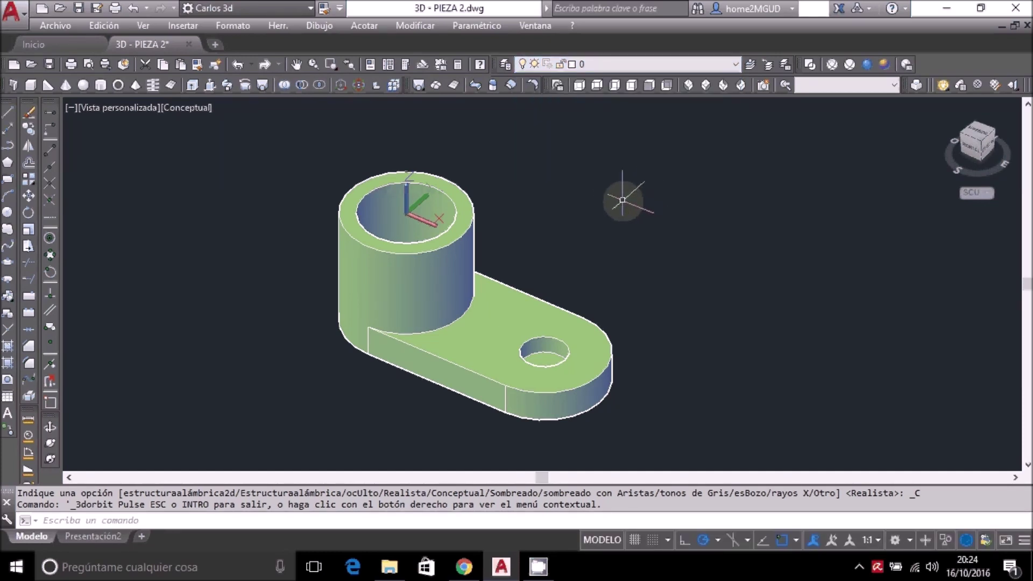
key("Escape")
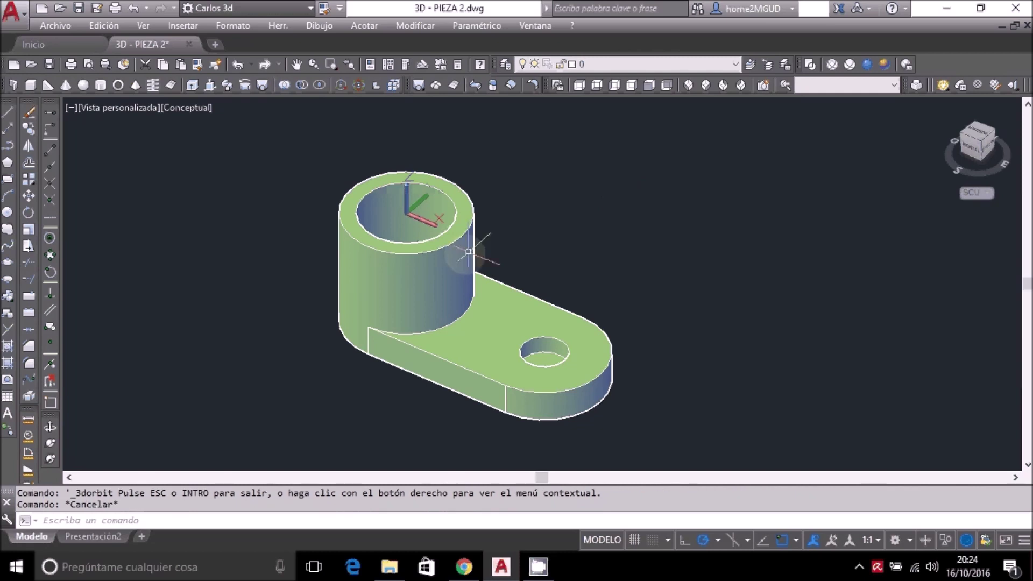
Check the solid's layer, then view the bracket from Top, Right and finally Front.
left_click(476, 275)
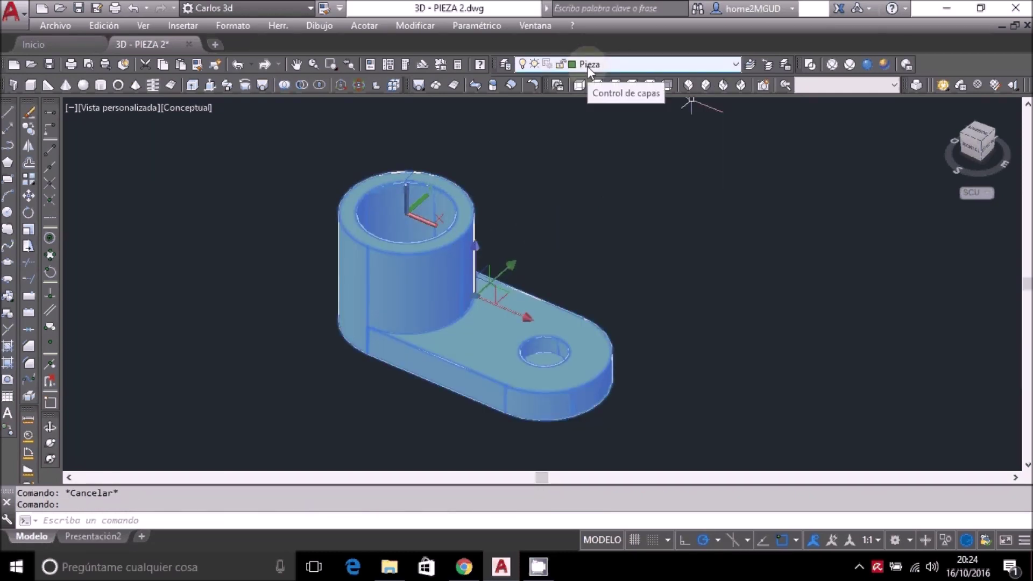
key("Escape")
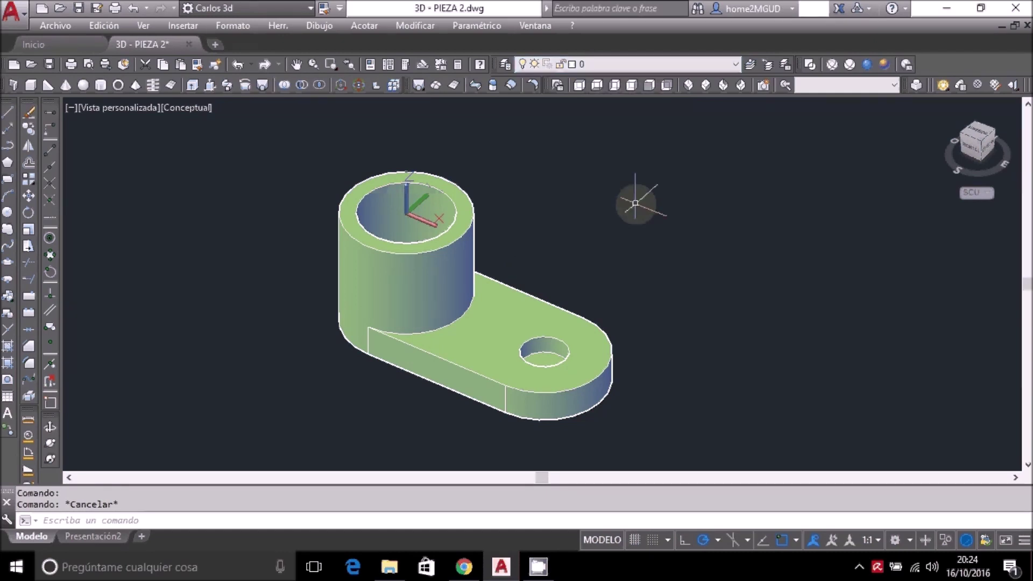
left_click(579, 85)
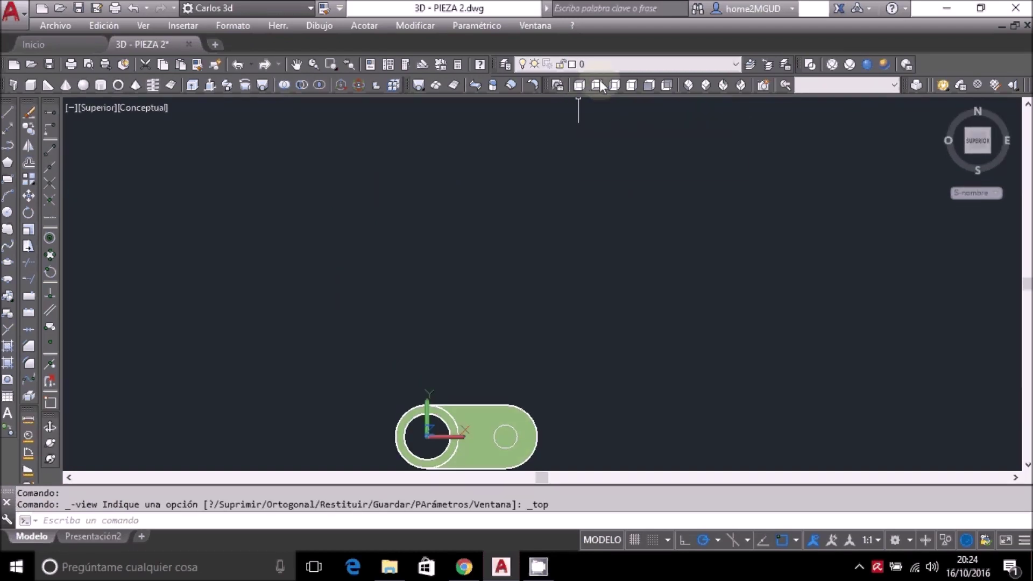
left_click(631, 85)
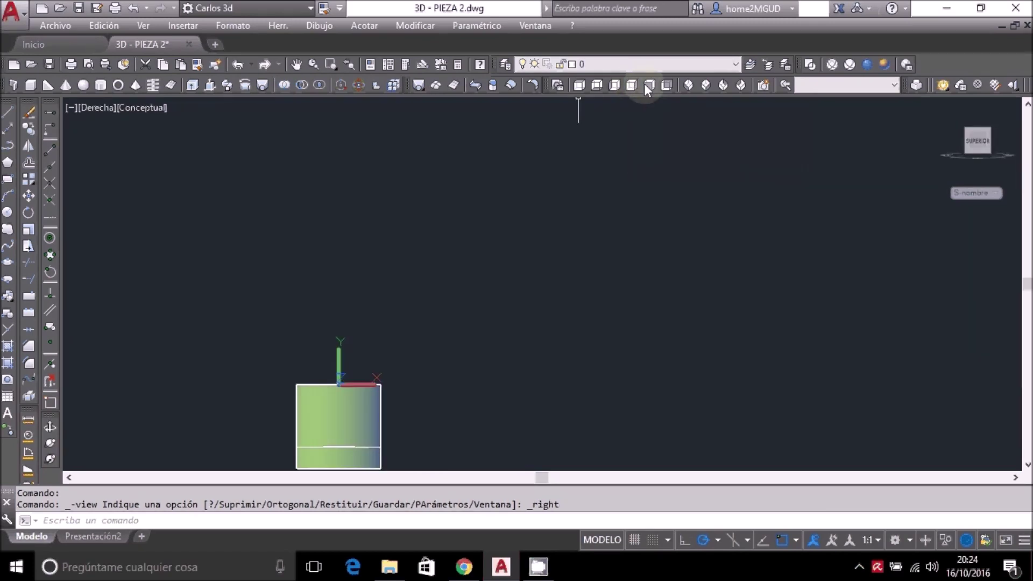
left_click(648, 85)
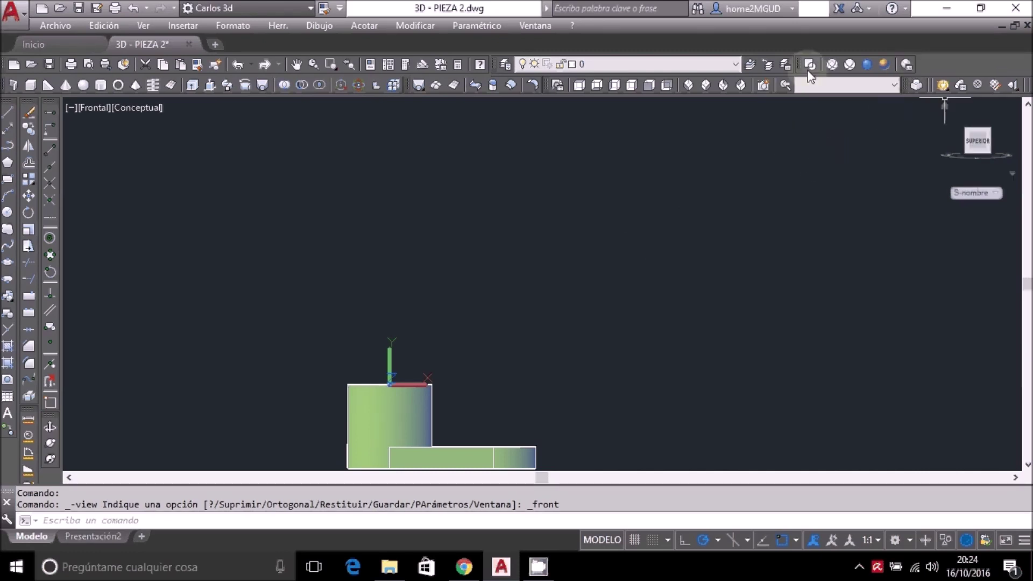
Preview 2D Wireframe, 3D Wireframe and Hidden styles, then return to SE Isometric with Conceptual shading.
left_click(811, 65)
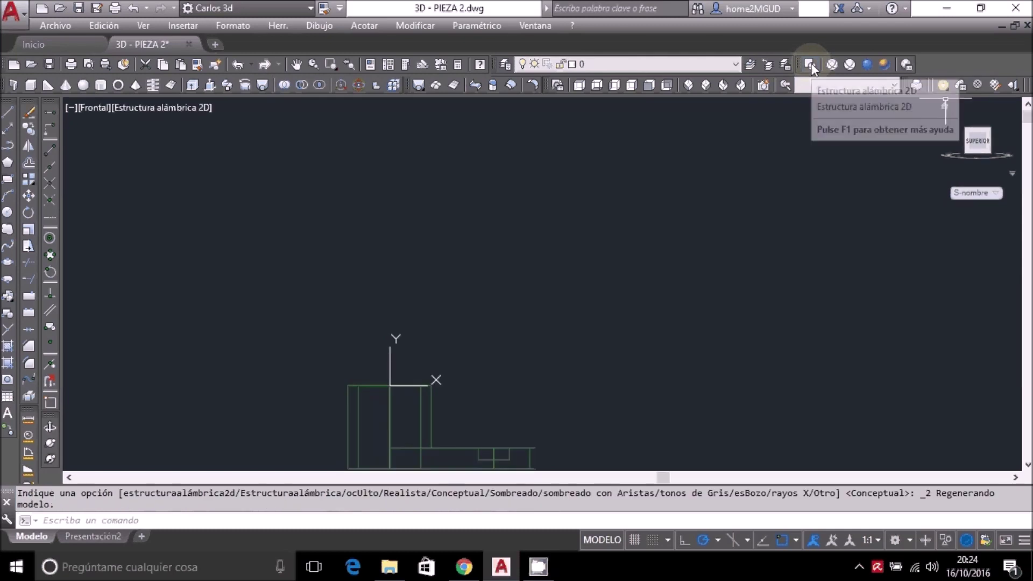
left_click(832, 64)
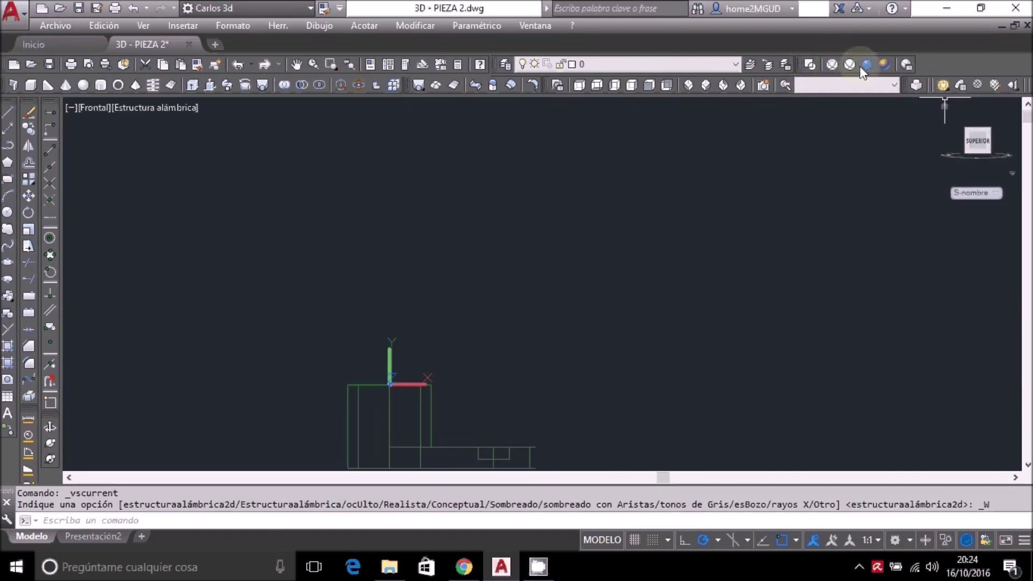
left_click(850, 64)
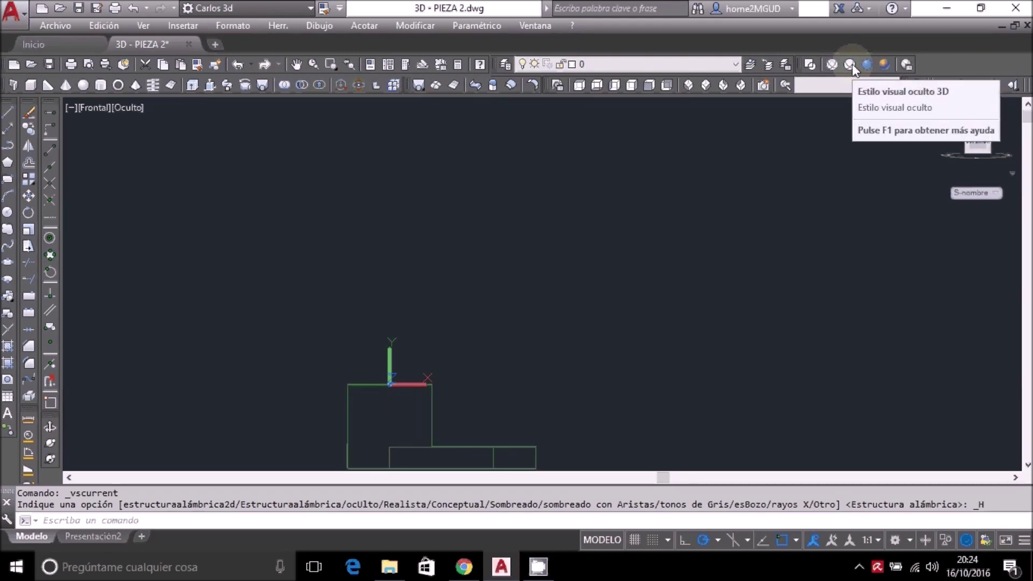
left_click(704, 85)
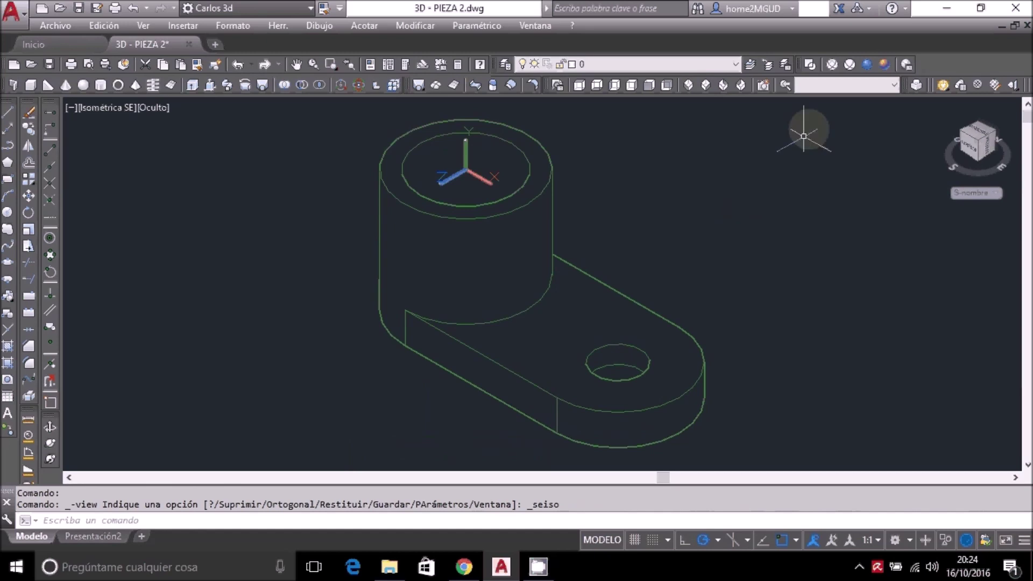
left_click(834, 63)
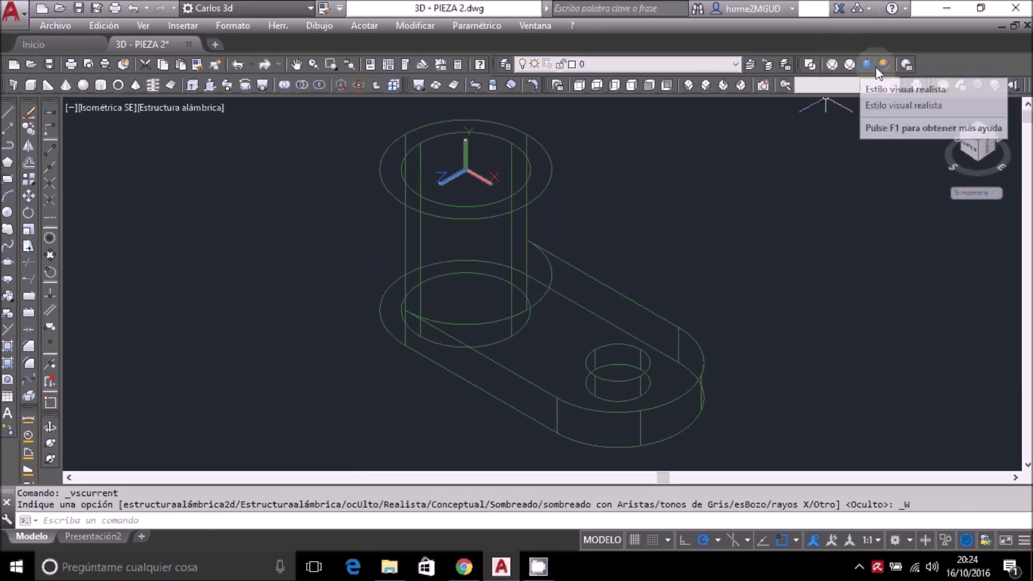
left_click(882, 65)
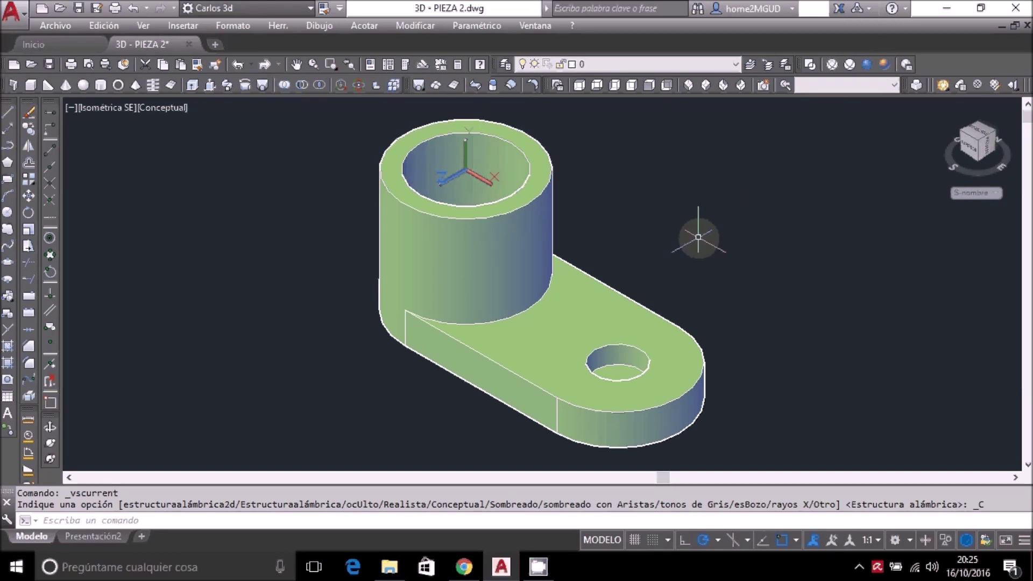
Show the bracket in Front view, zoomed out and panned down-left into the viewport centre.
left_click(734, 65)
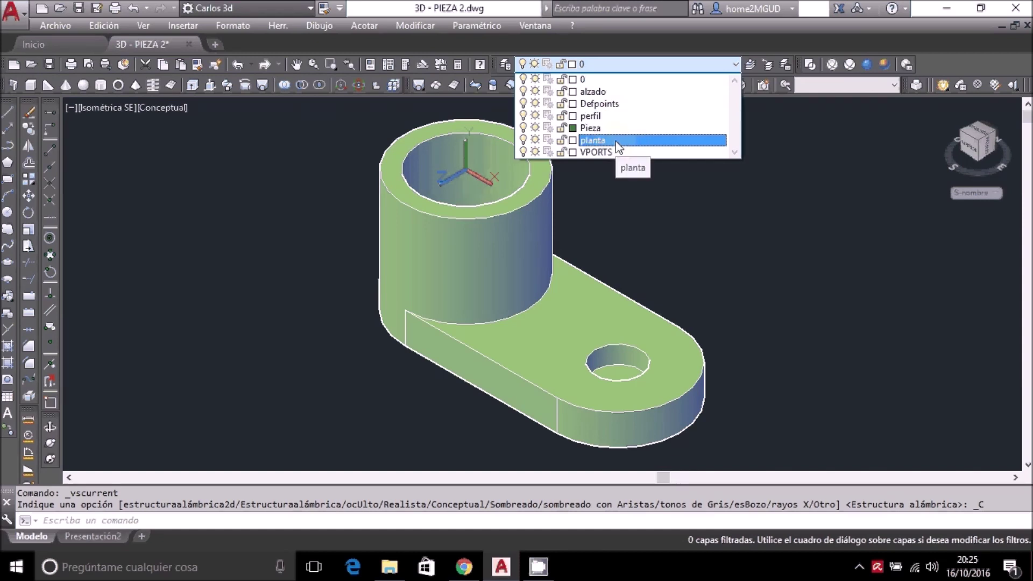
left_click(654, 195)
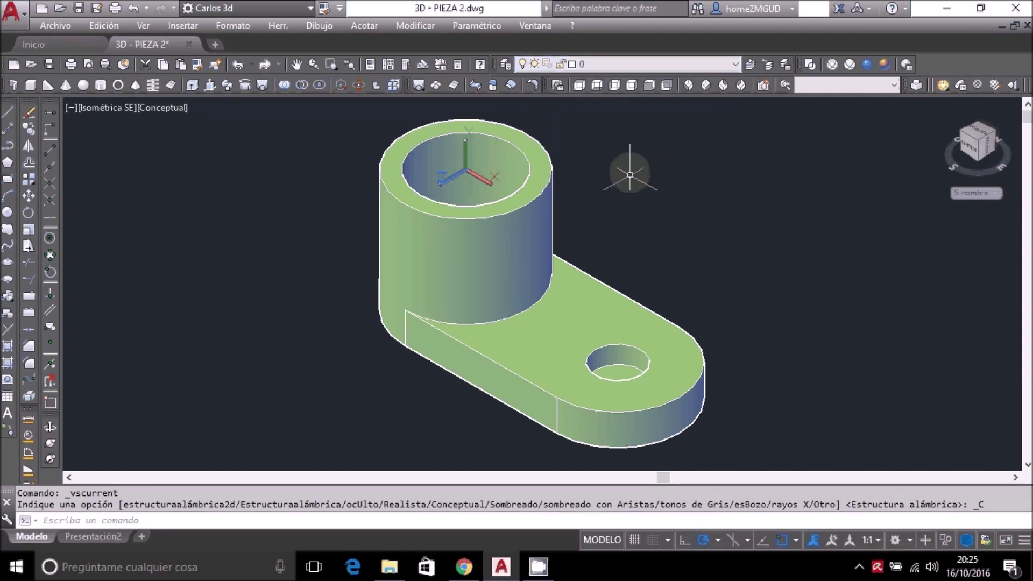
left_click(650, 83)
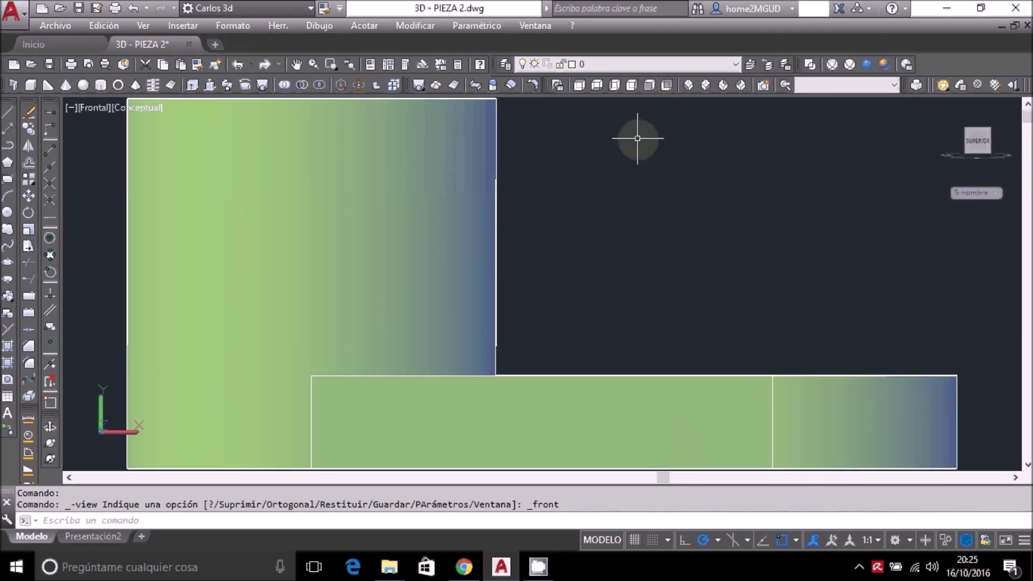
scroll(634, 164, "down", 4)
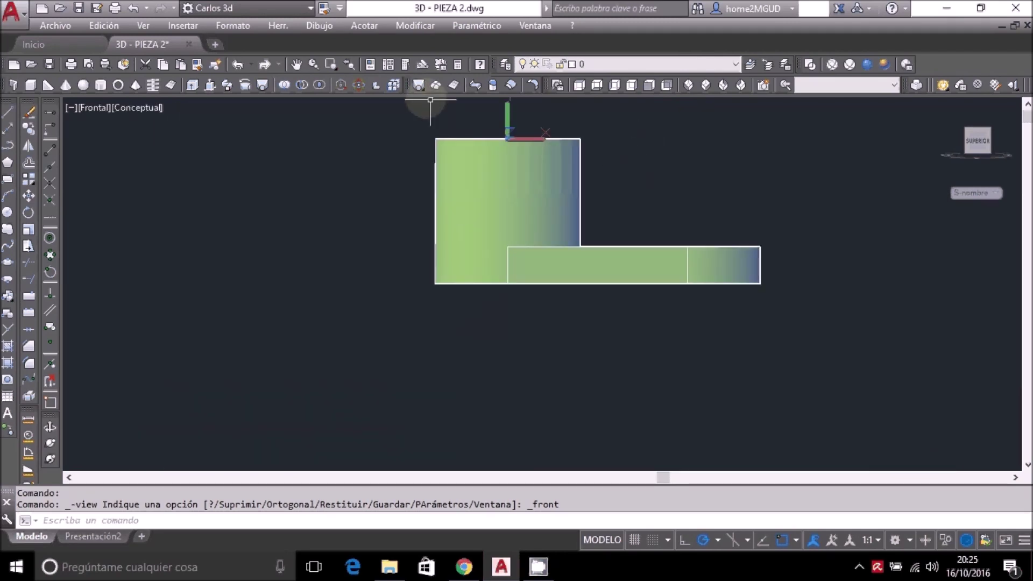
left_click(297, 64)
mouse_move(369, 162)
left_mouse_down()
mouse_move(333, 244)
mouse_move(293, 291)
left_mouse_up()
right_click(265, 215)
left_click(295, 224)
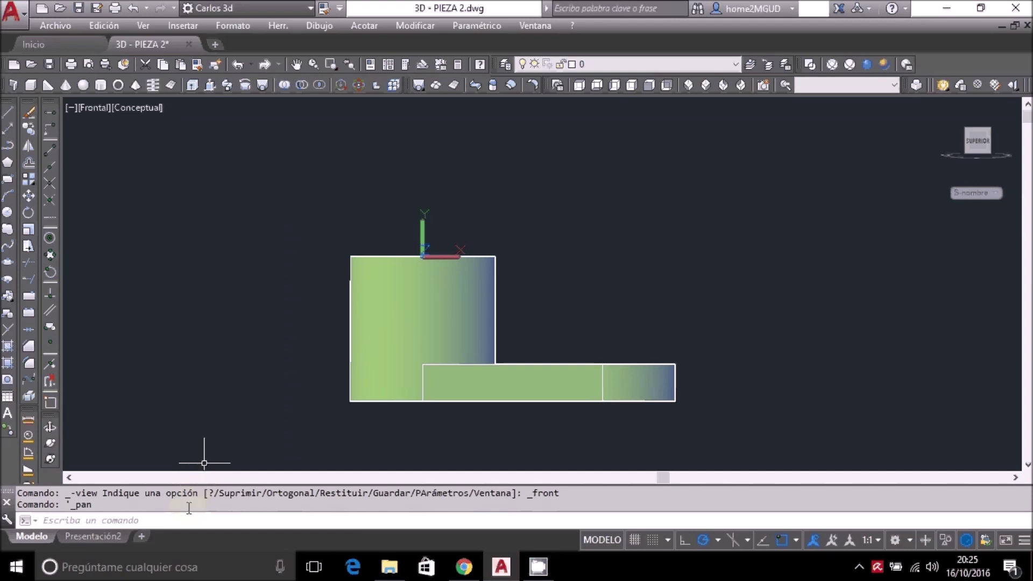
Run GEOPLANA and set the foreground lines colour to PorCapa.
key("Escape")
type("geopla")
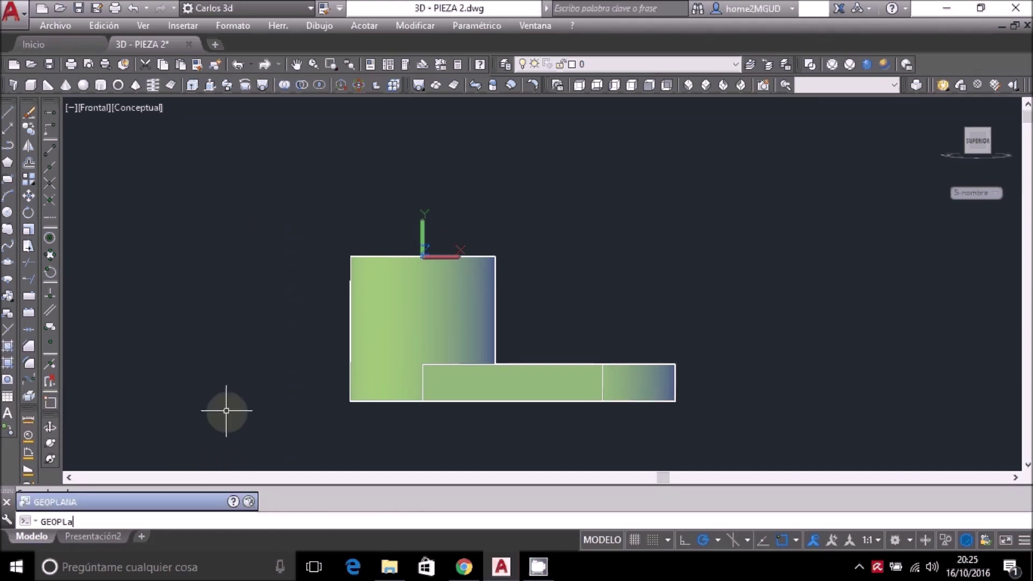
key("Return")
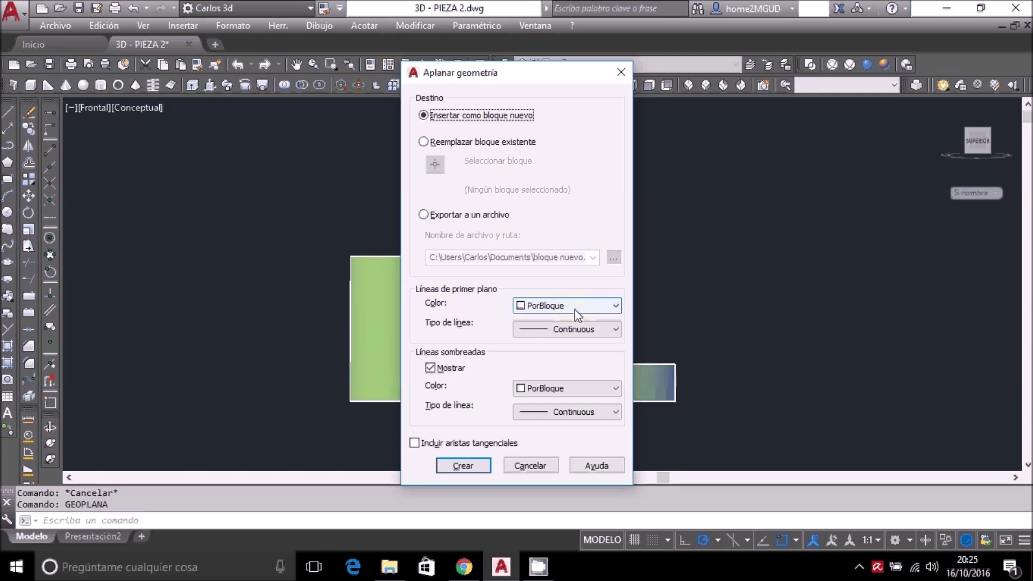
left_click(614, 304)
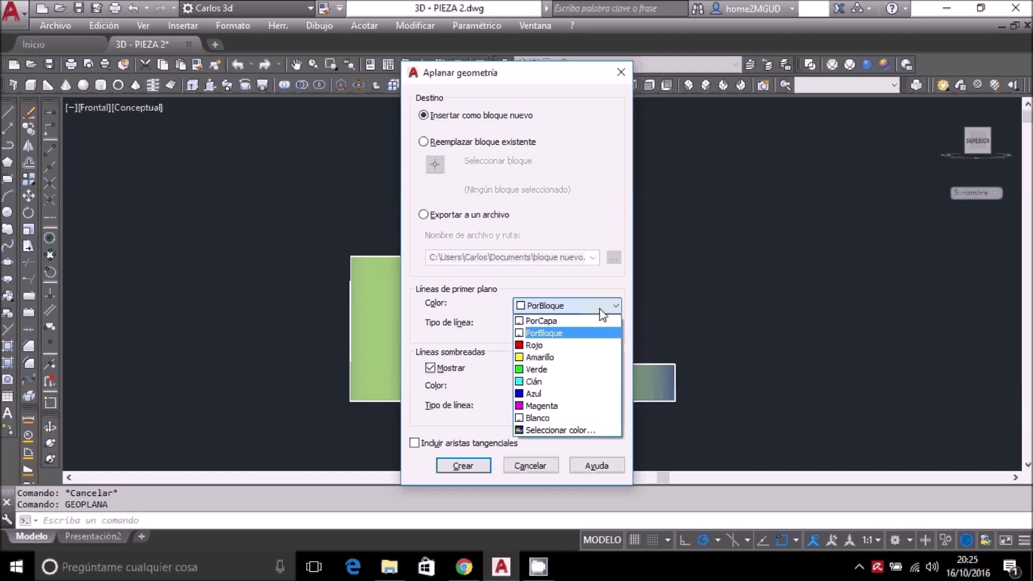
left_click(561, 321)
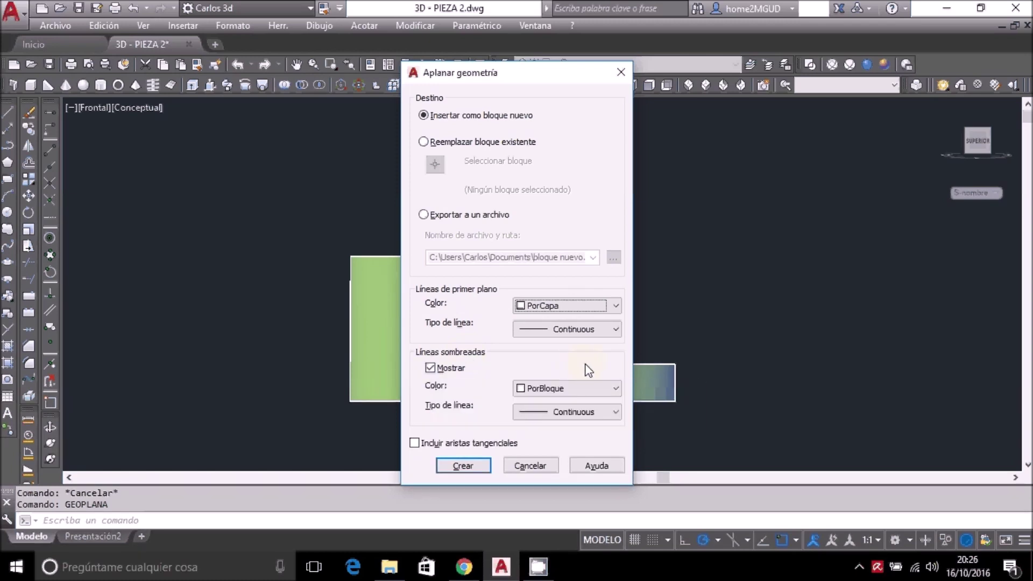
Make the obscured lines Rojo and bring up the Otro… linetype list for them.
left_click(616, 393)
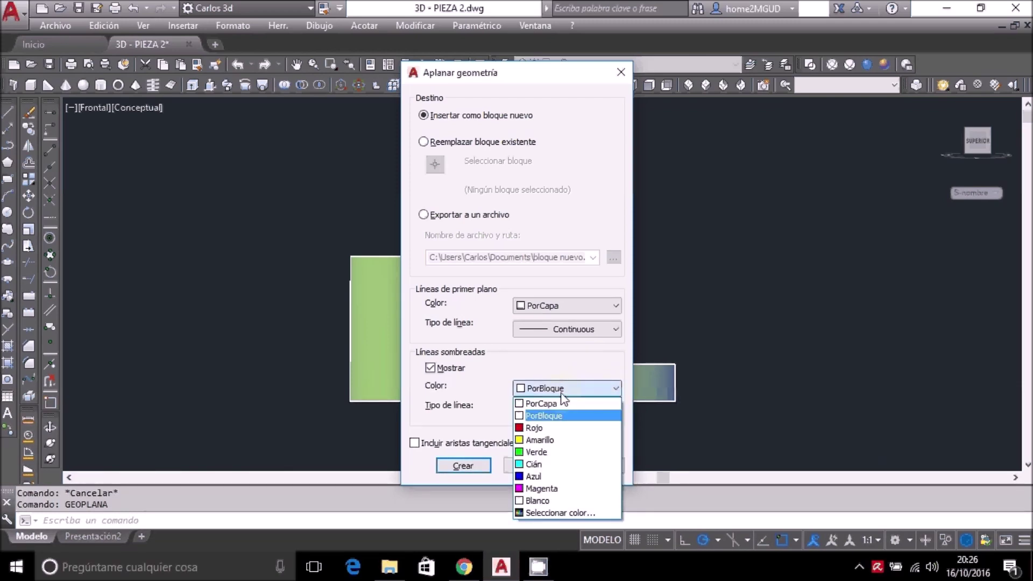
left_click(536, 428)
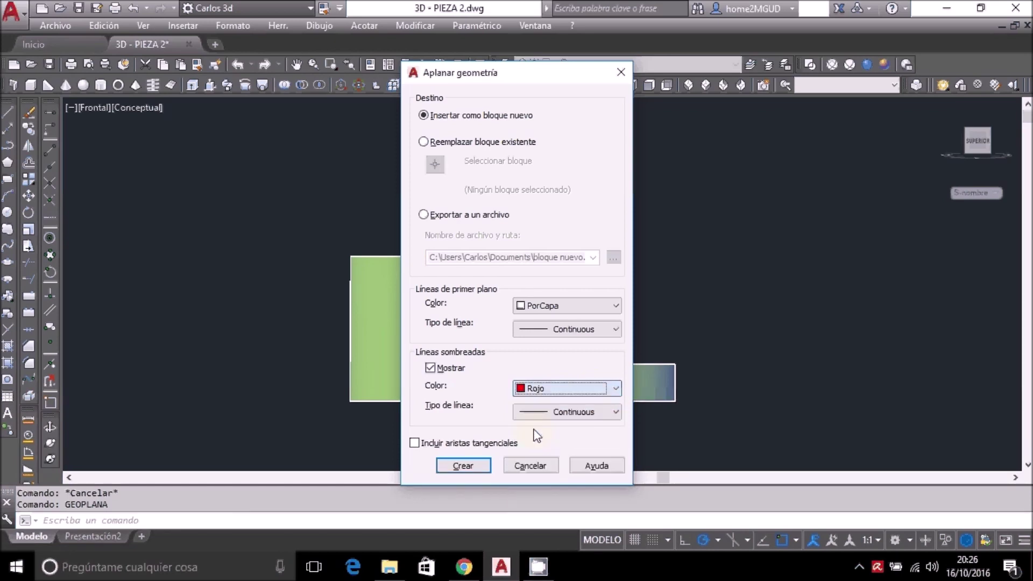
left_click(615, 412)
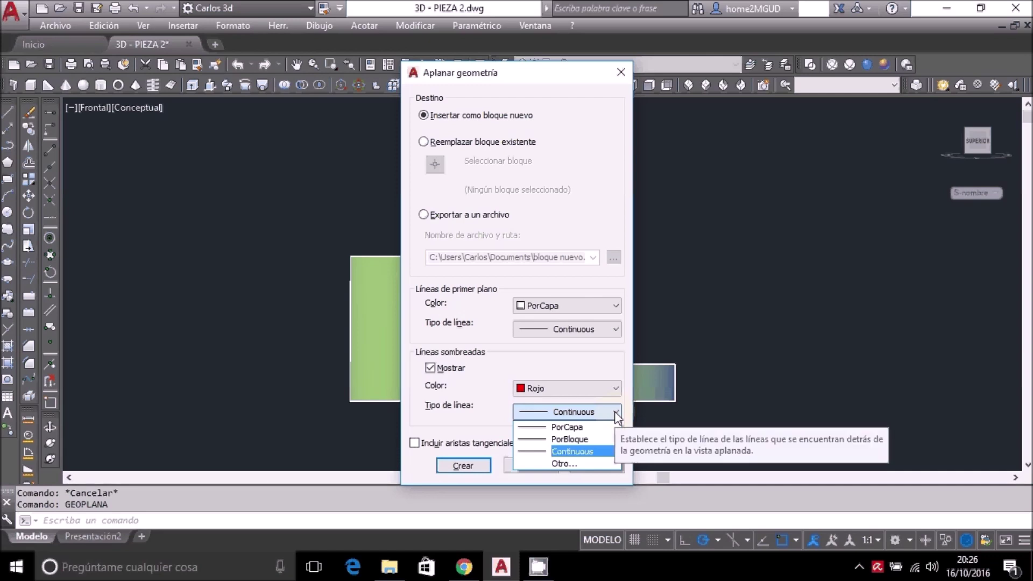
left_click(562, 463)
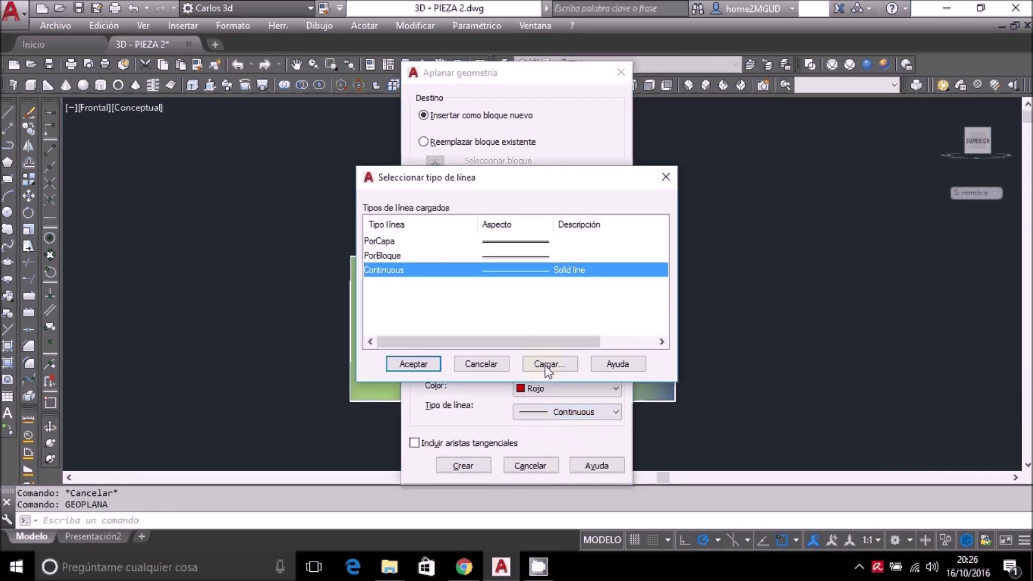
Load ACAD_ISO02W100 and assign it as the obscured-line linetype.
left_click(542, 366)
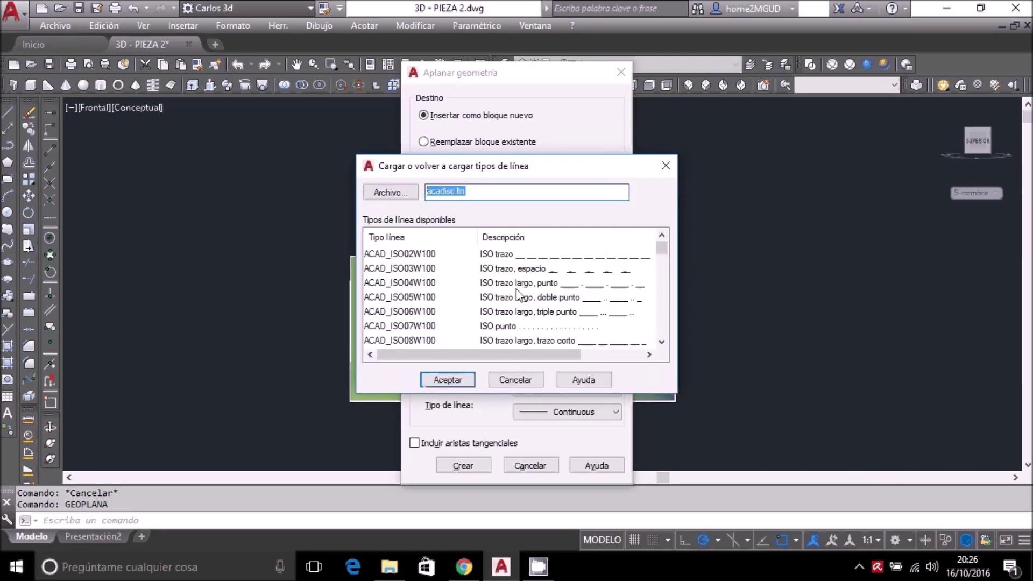
left_click(406, 253)
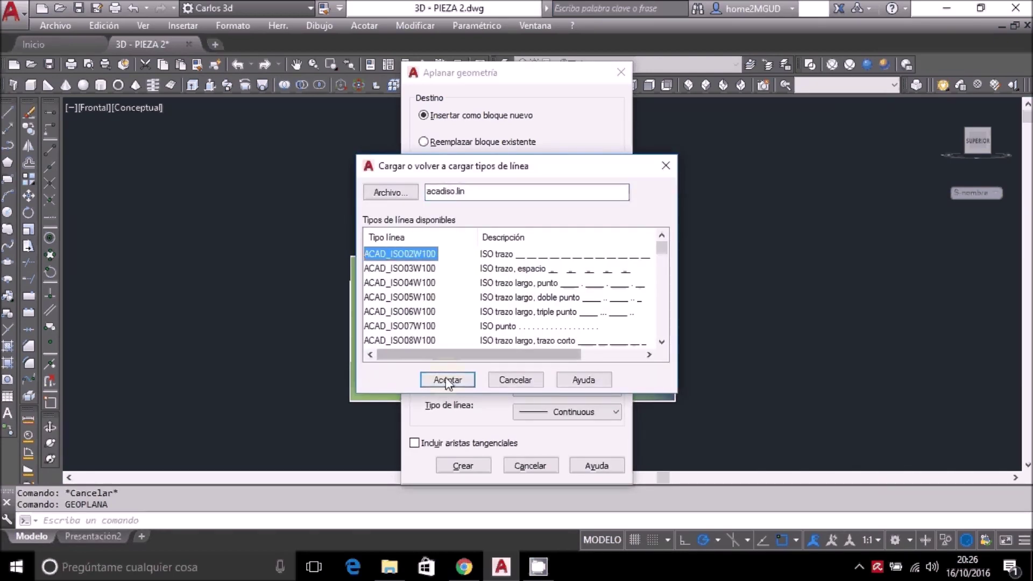
left_click(448, 380)
left_click(418, 270)
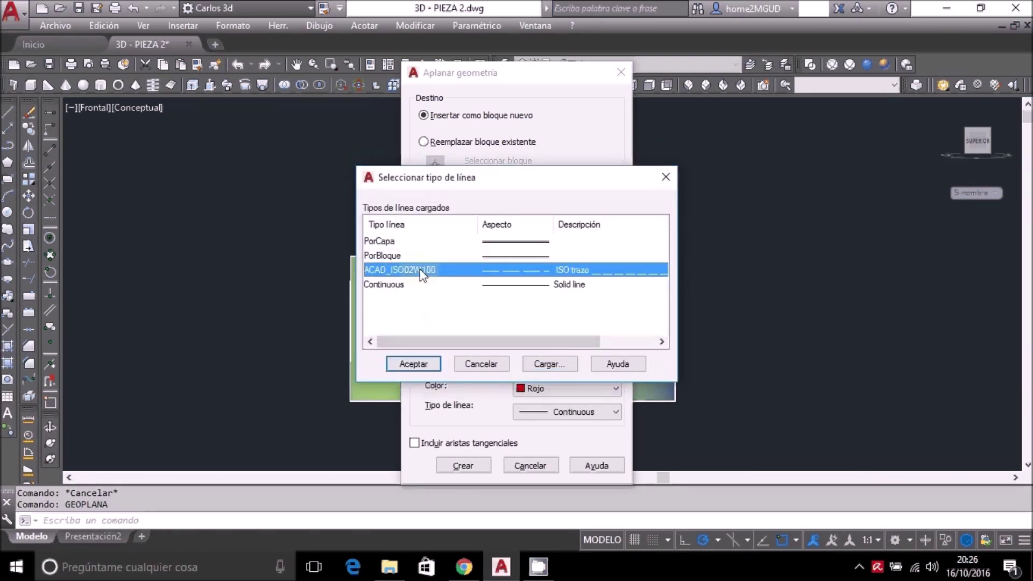
left_click(418, 364)
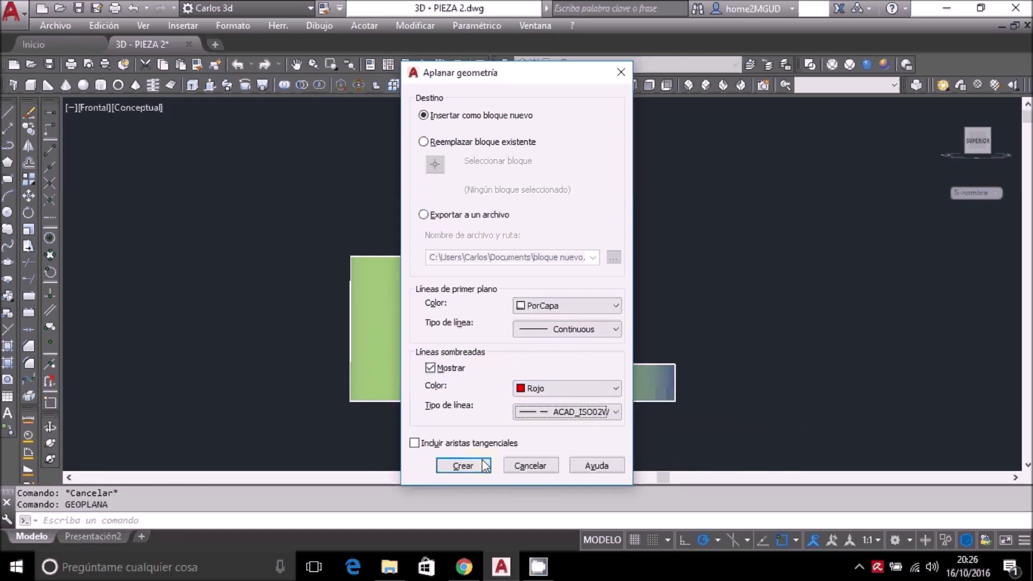
Insert the flattened front-view block above right of the part, then switch to the Right view.
left_click(464, 466)
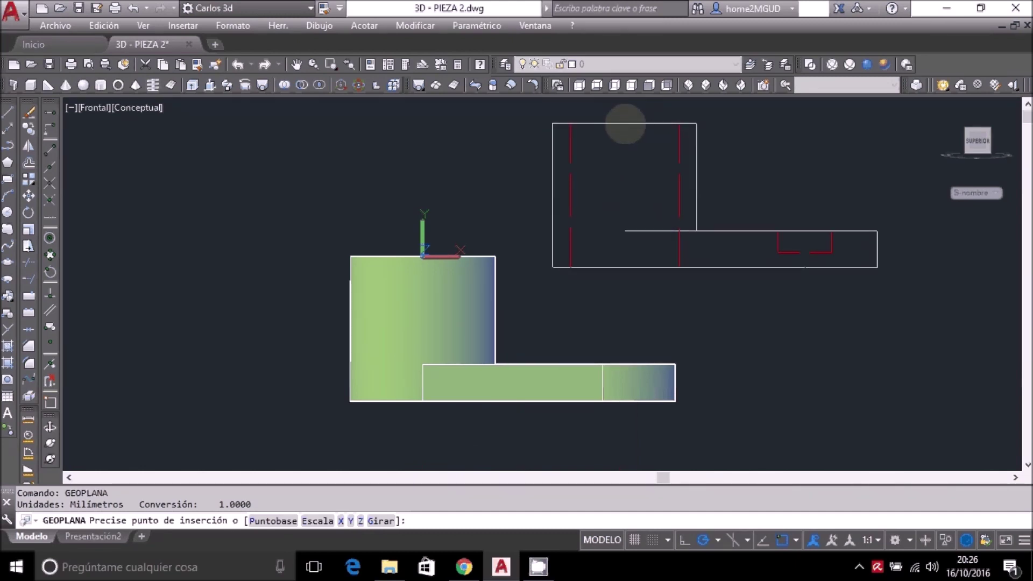
left_click(624, 123)
key("Return")
key("Return")
key("Return")
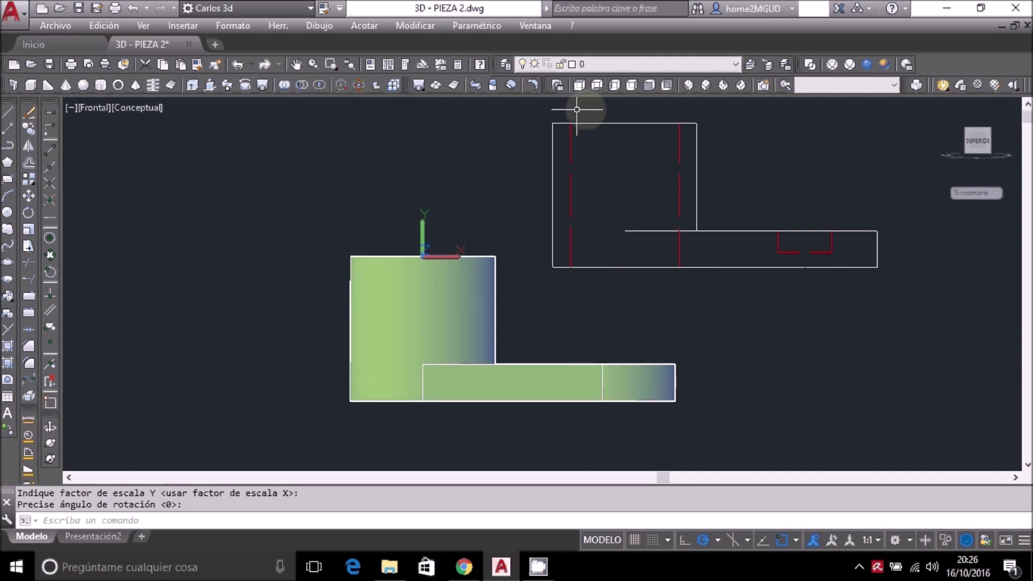
left_click(634, 85)
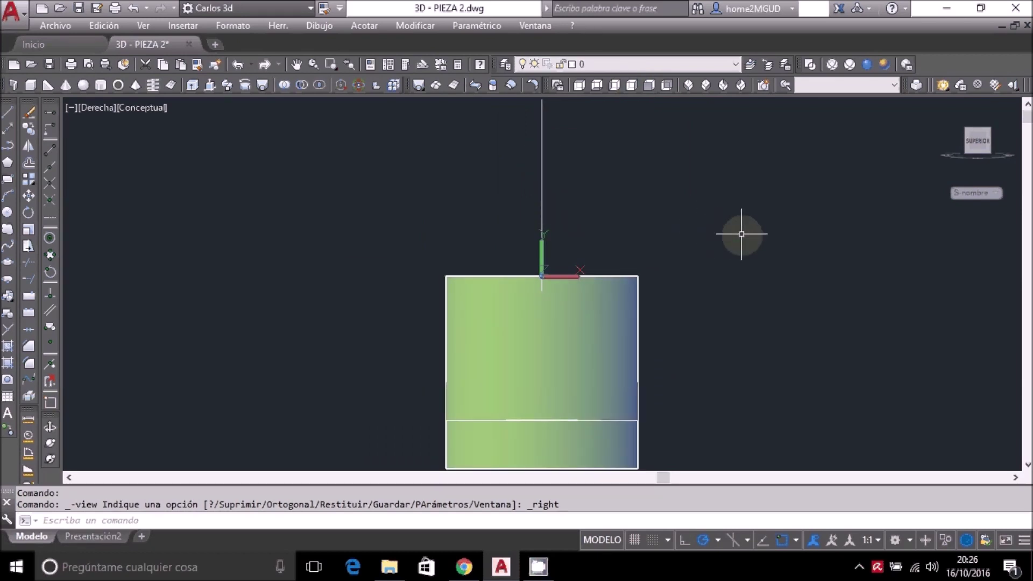
Flatten the Right view with GEOPLANA, place it right of the part, then switch to Top view.
key("Escape")
type("GEoPLa")
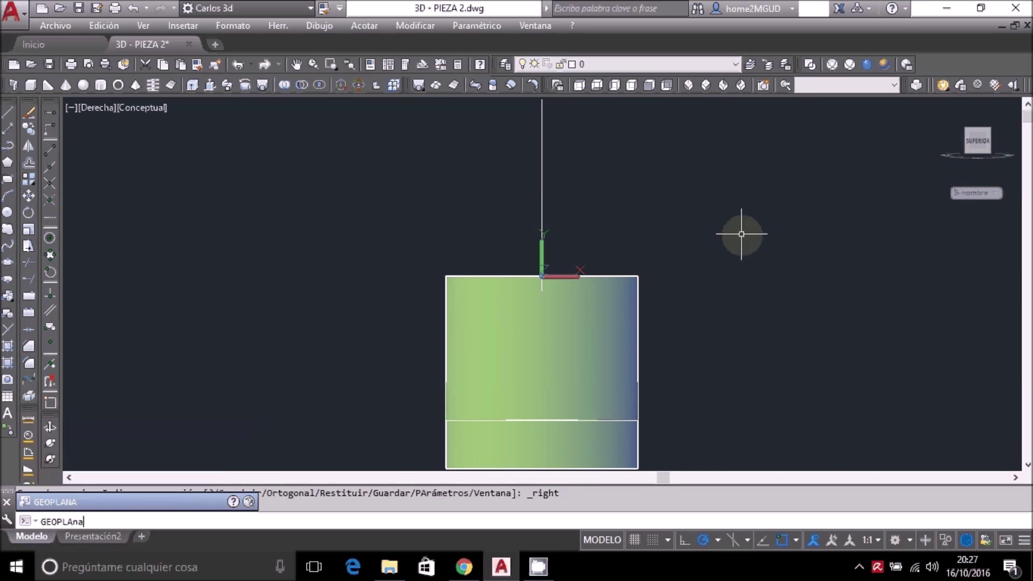
key("Return")
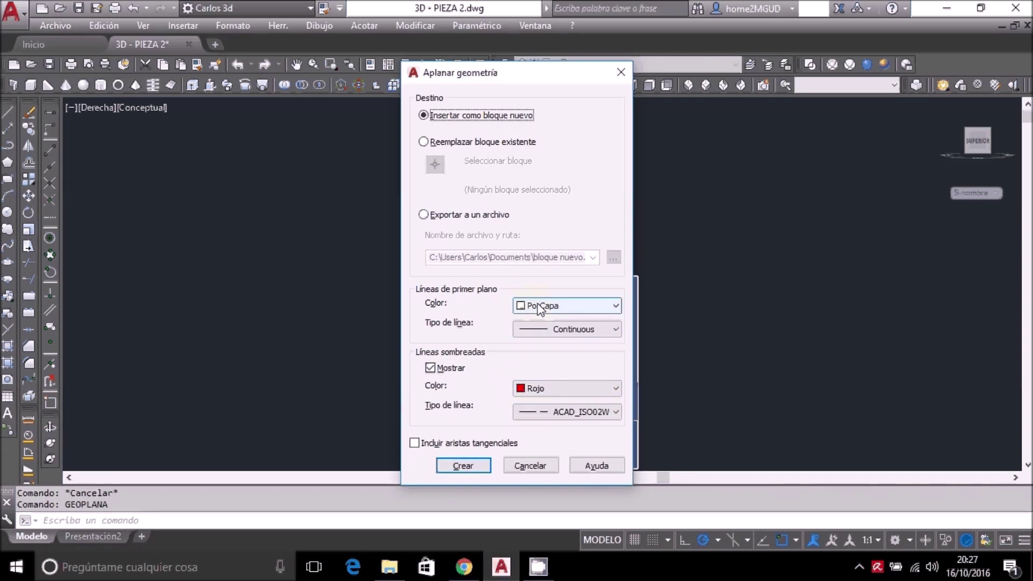
left_click(474, 466)
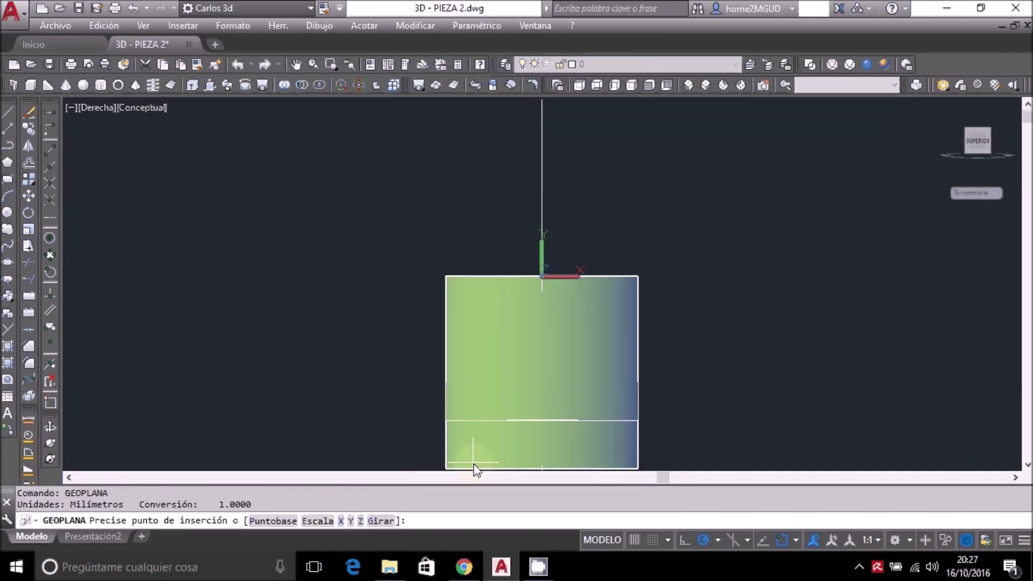
left_click(872, 148)
key("Return")
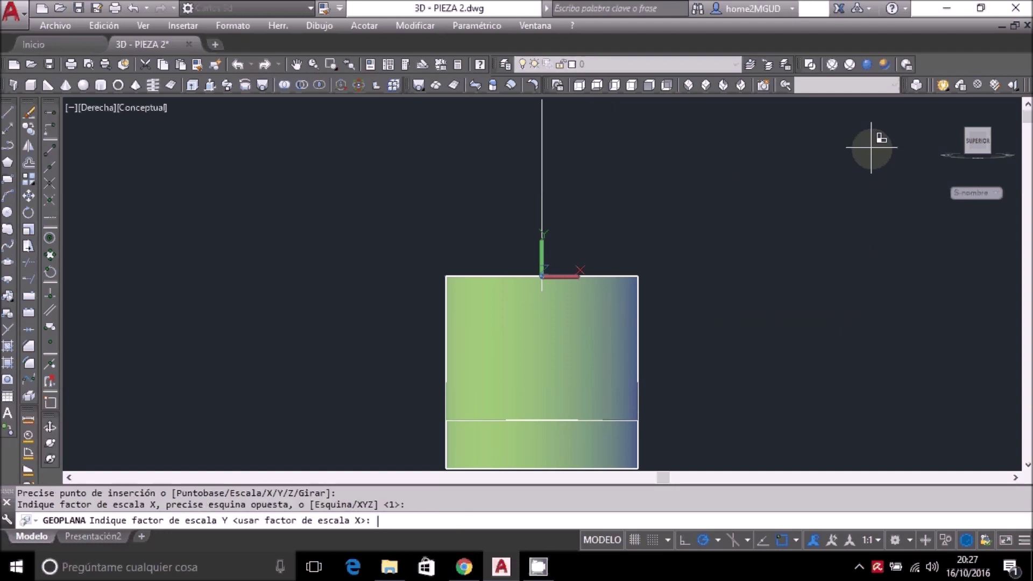
key("Return")
key("Return")
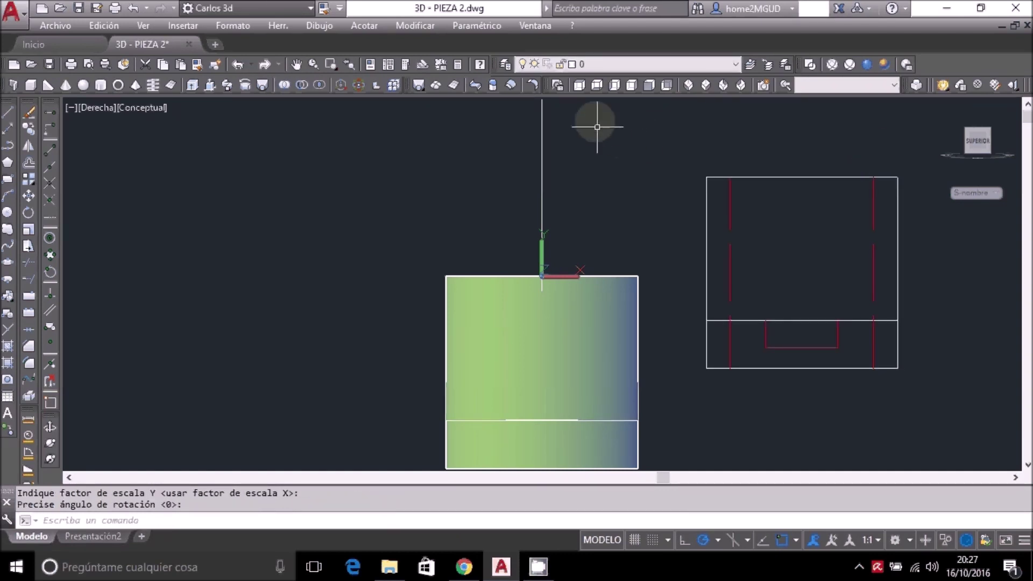
left_click(580, 85)
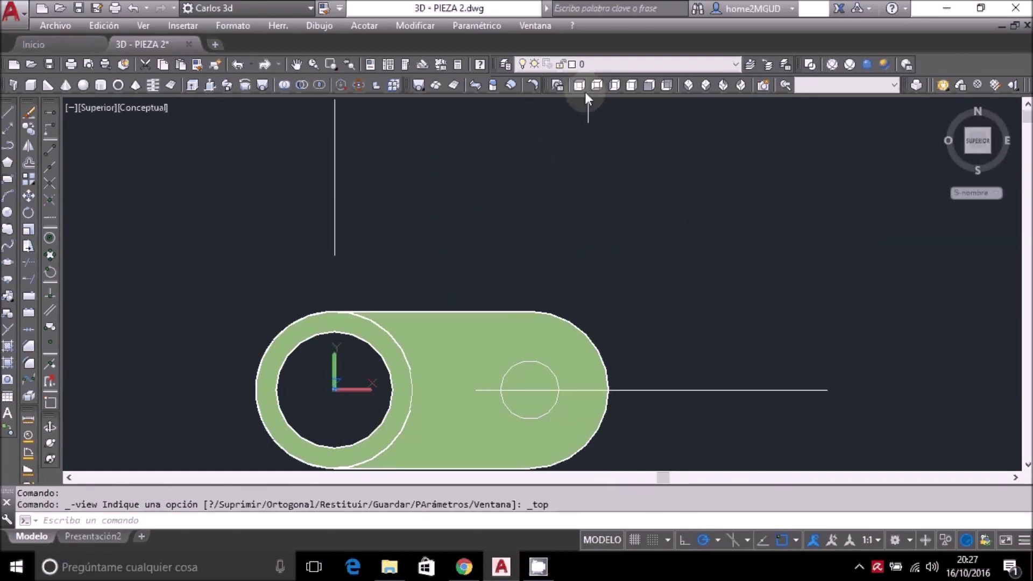
Flatten the Top view with GEOPLANA, place it above right of the part, then view SW Isometric.
type("geopla")
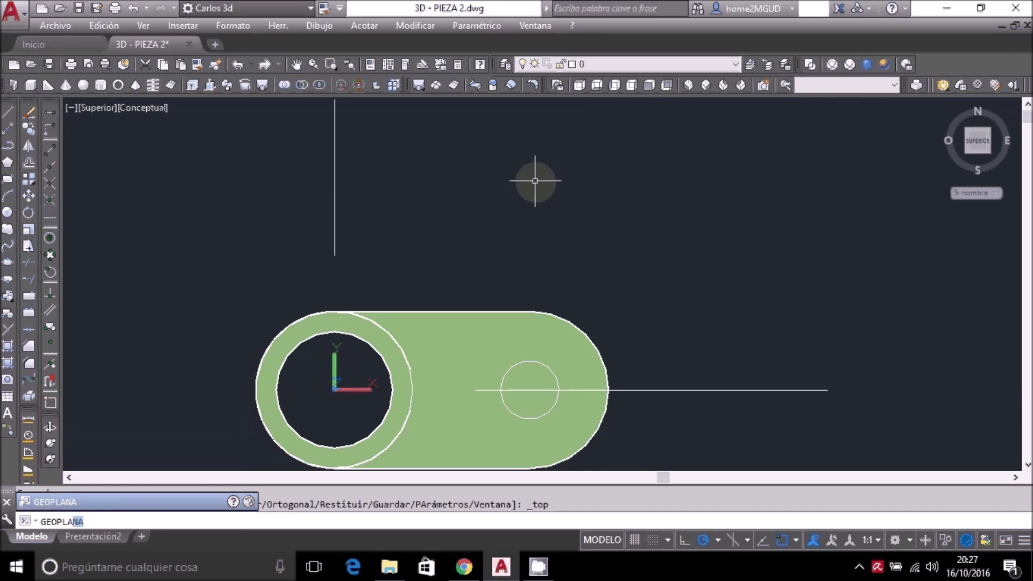
key("Return")
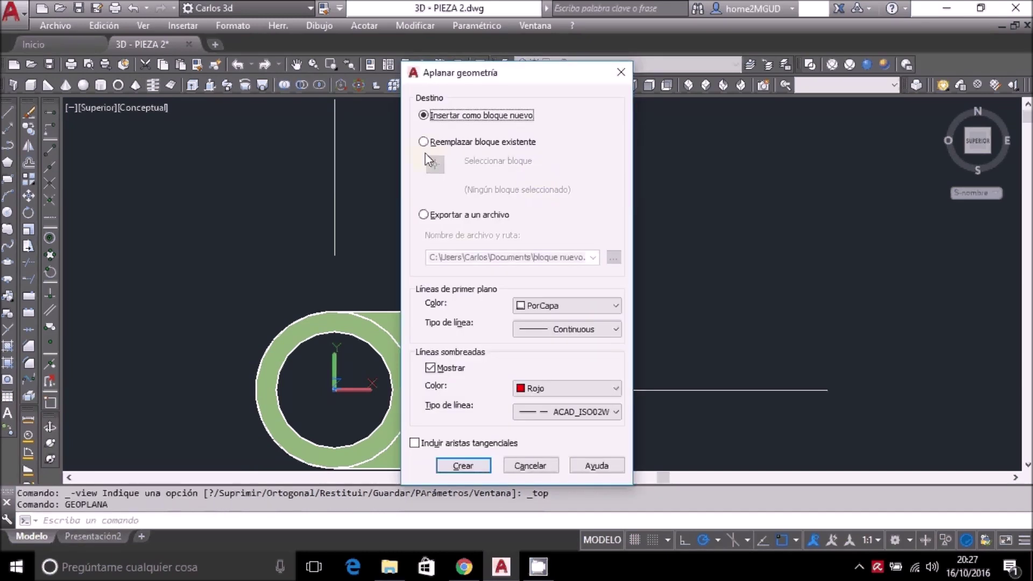
left_click(473, 465)
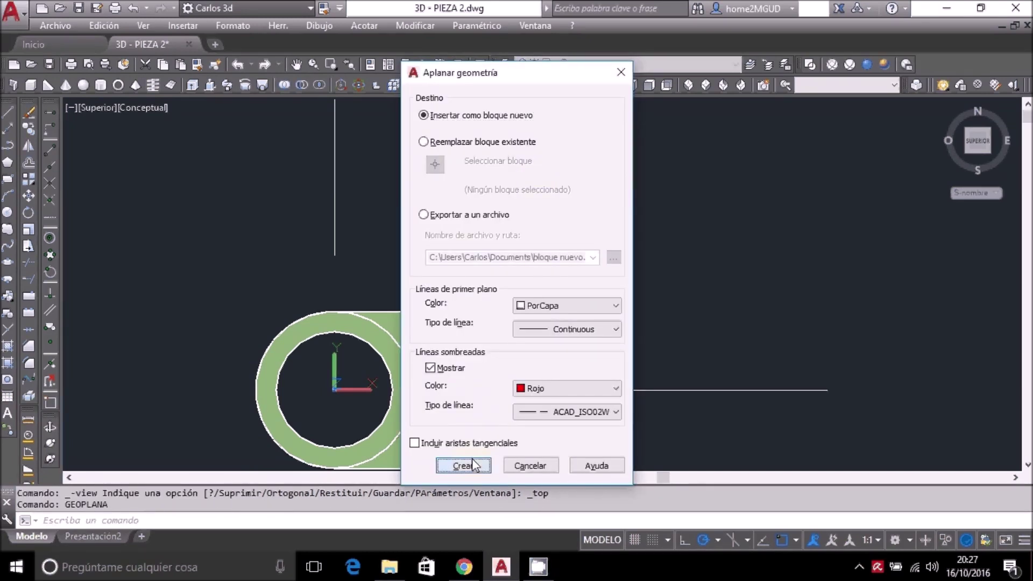
left_click(749, 115)
key("Return")
key("Return")
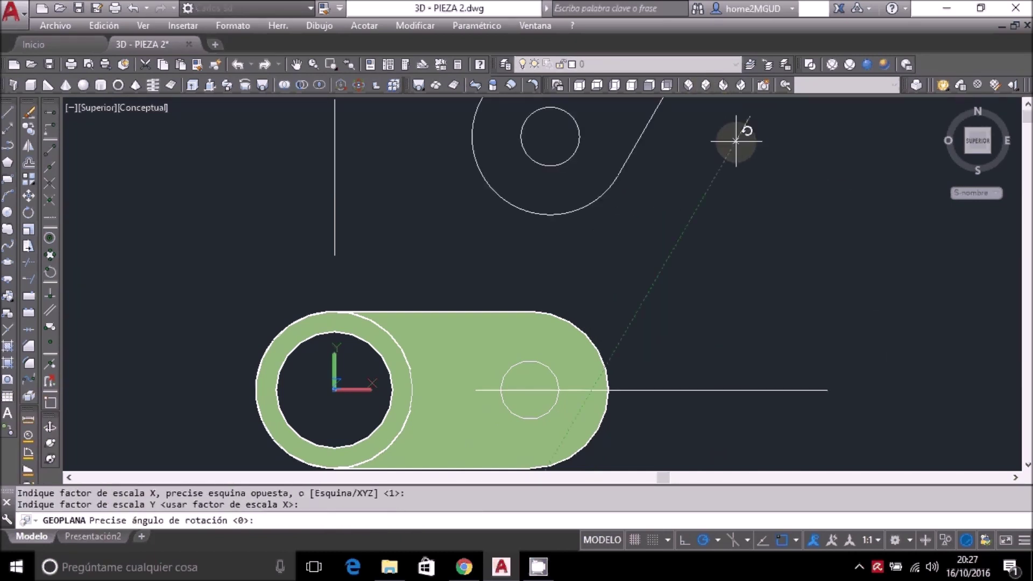
key("Return")
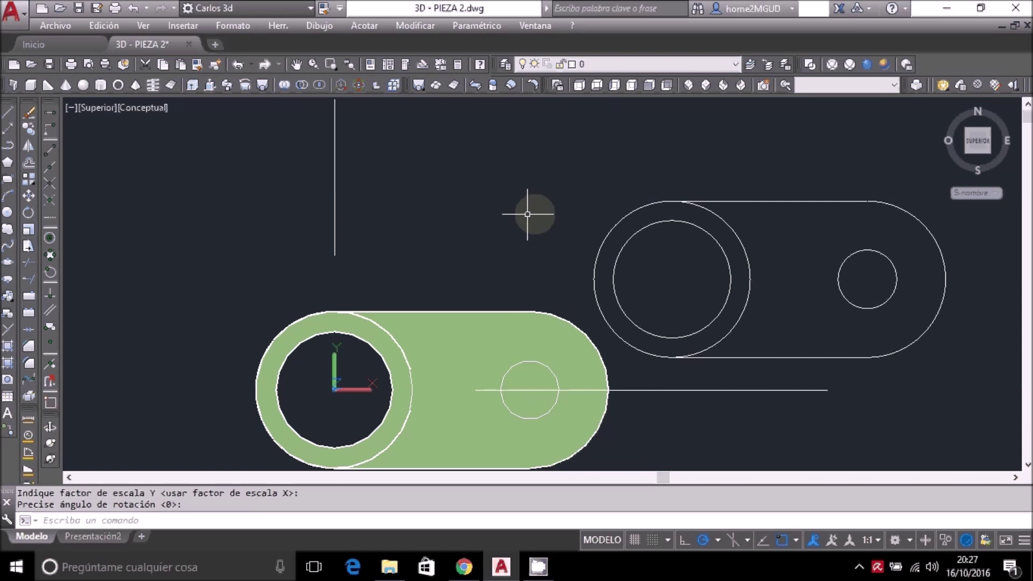
left_click(689, 85)
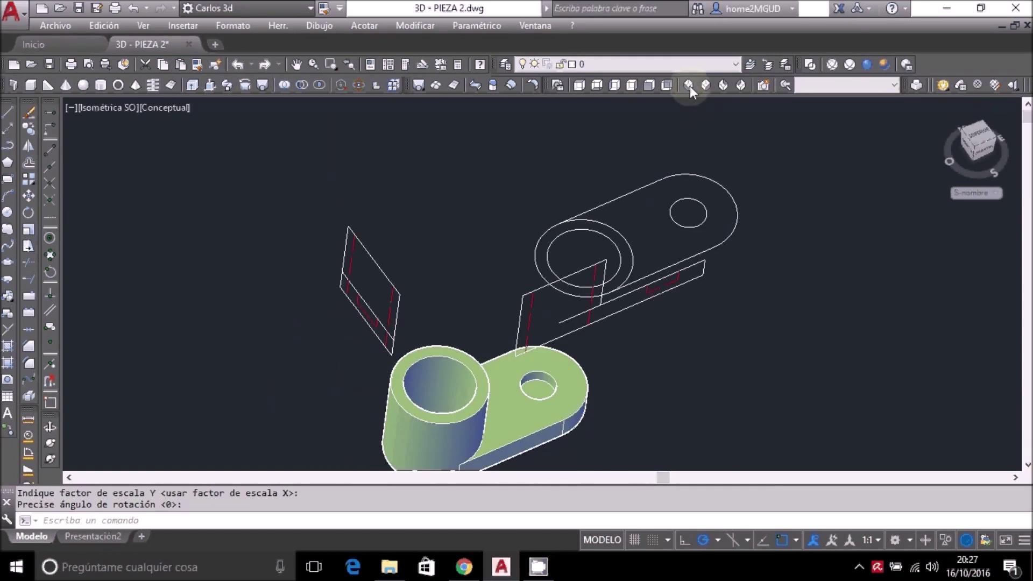
Switch to SE Isometric and move the right-view projection onto the perfil layer.
left_click(706, 85)
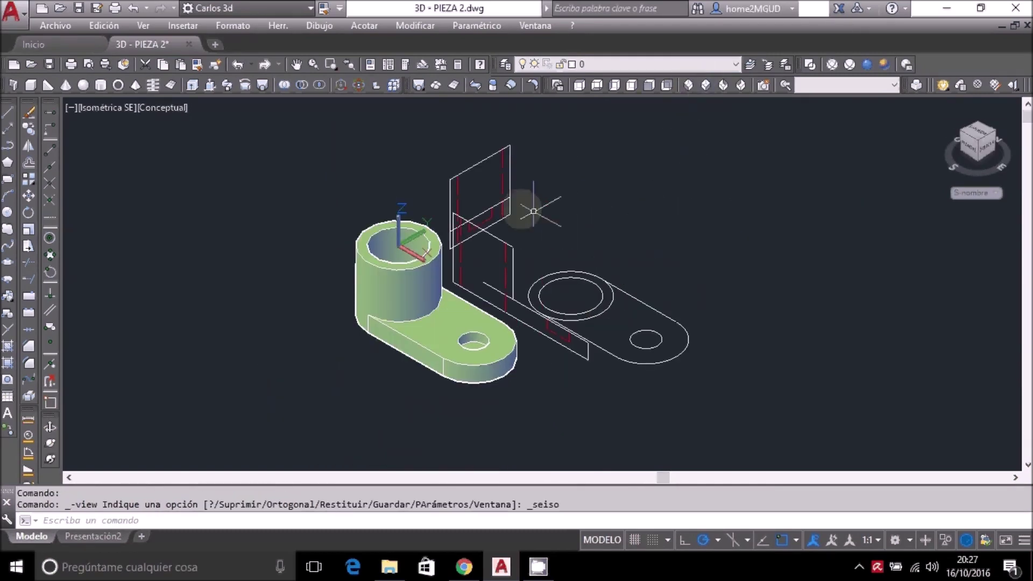
left_click(509, 160)
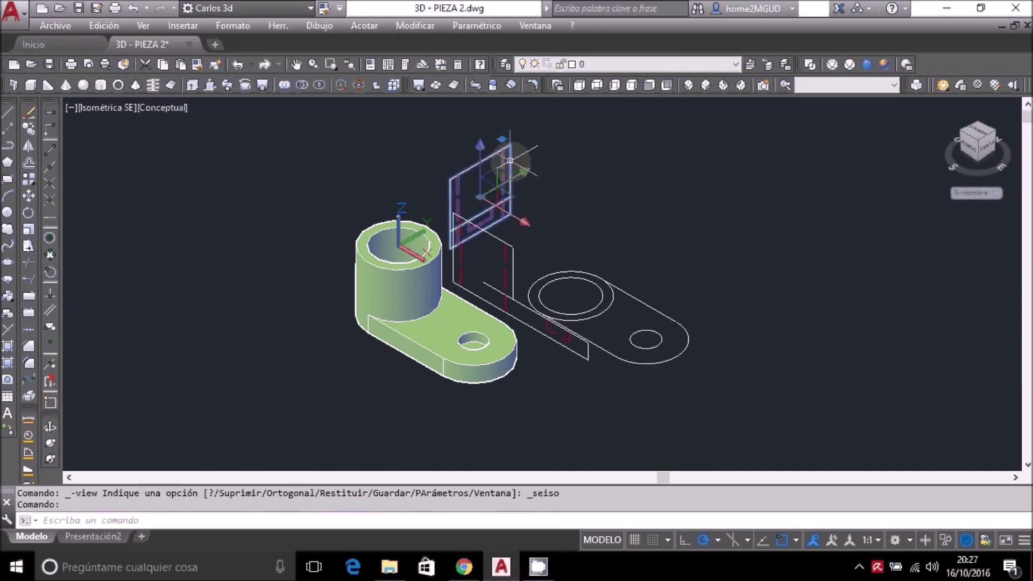
left_click(735, 64)
left_click(618, 114)
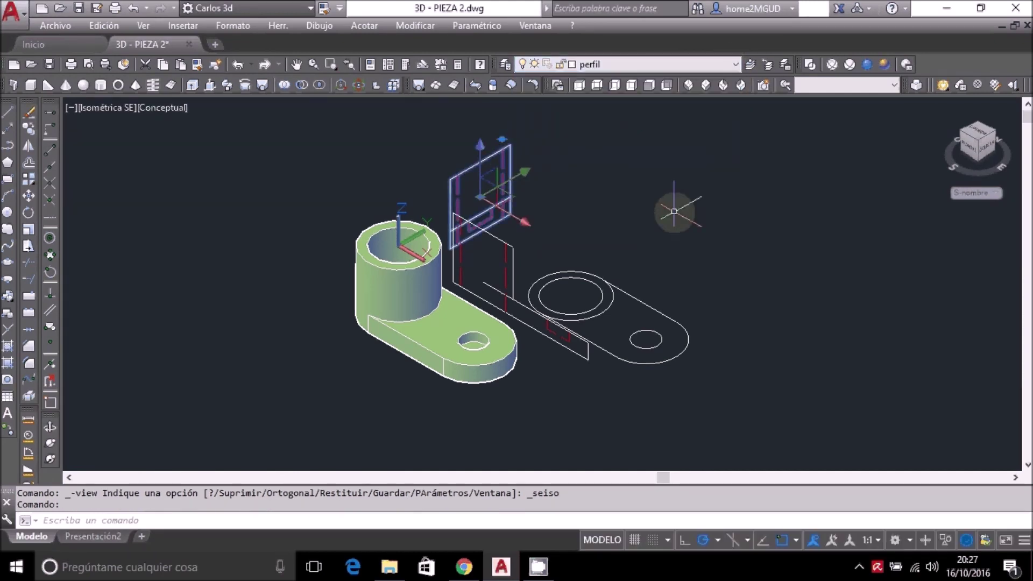
key("Escape")
Move the top projection to its own layer and the front projection to alzado.
left_click(624, 290)
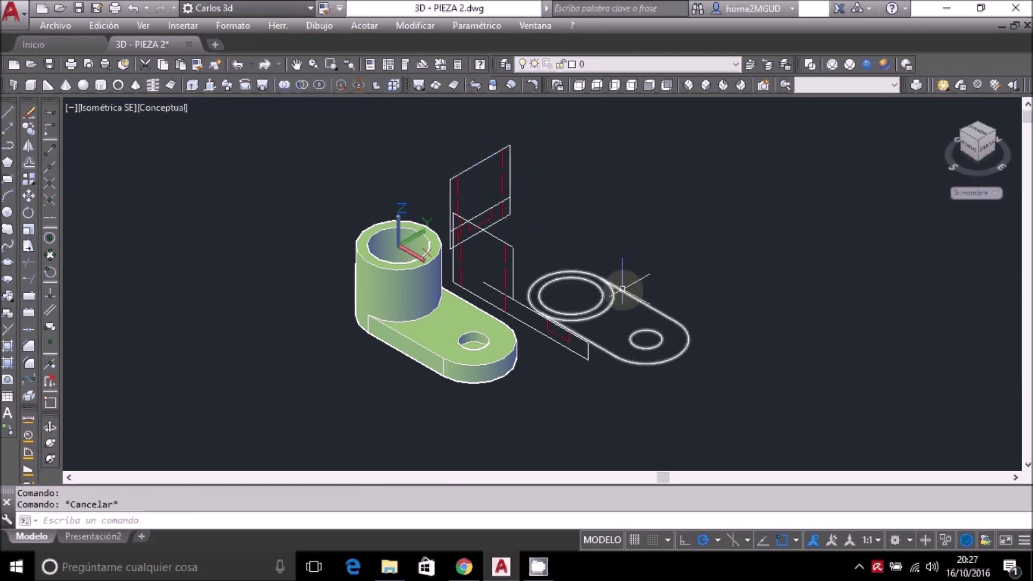
left_click(735, 64)
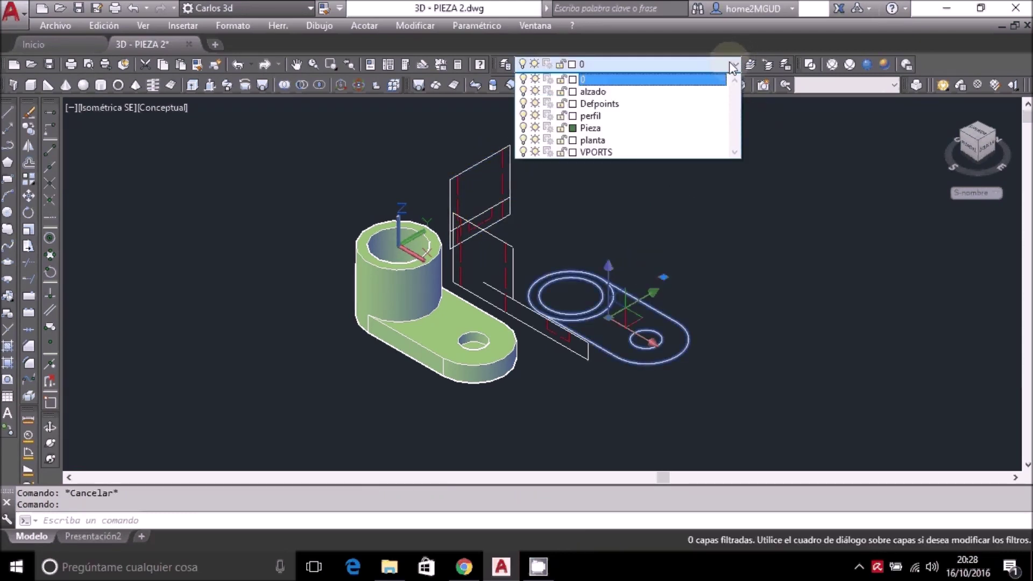
left_click(616, 117)
key("Escape")
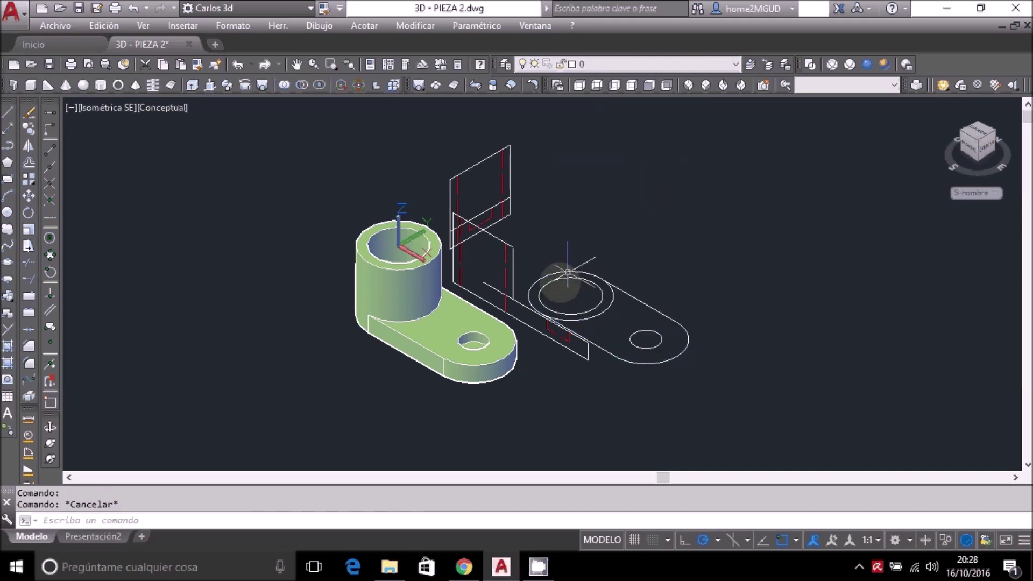
left_click(502, 285)
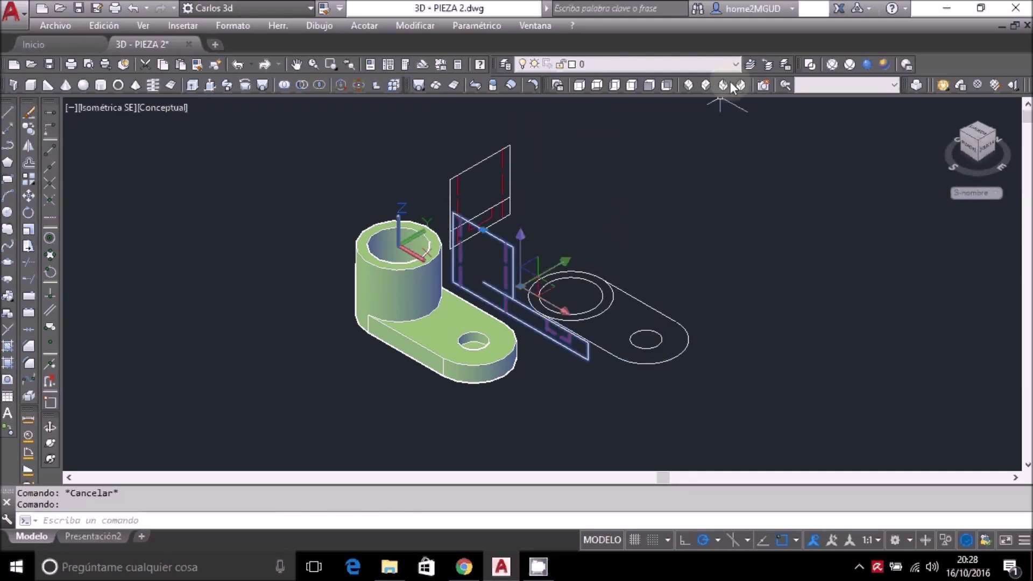
left_click(733, 65)
left_click(629, 92)
key("Escape")
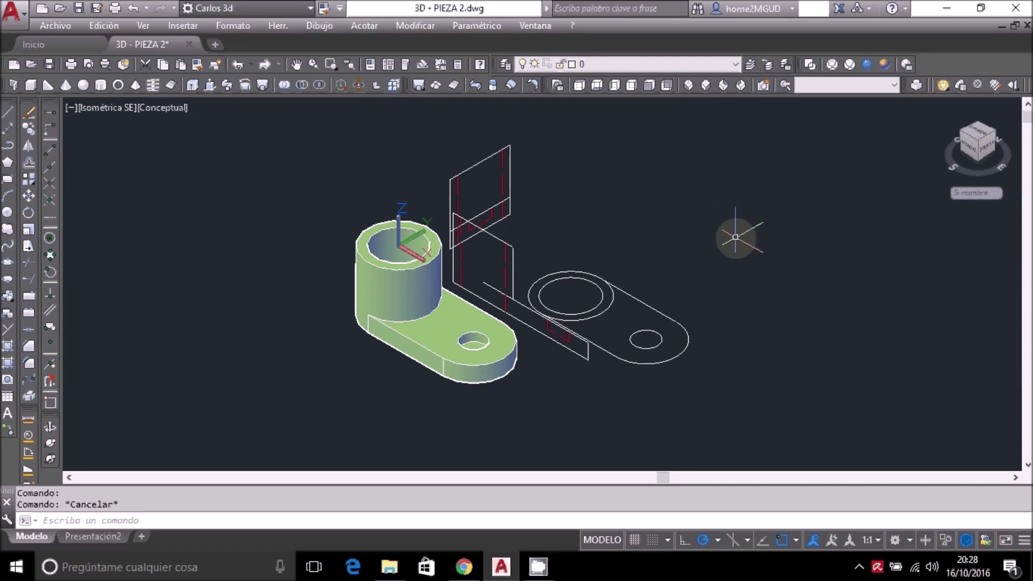
Freeze then thaw alzado, toggle planta, and move to the Presentación2 layout.
left_click(732, 65)
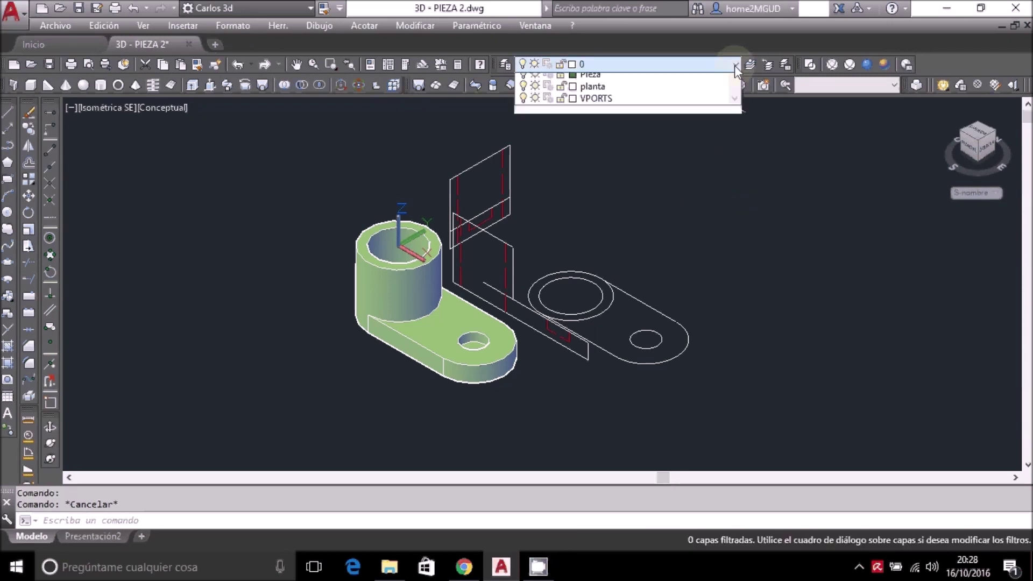
left_click(535, 91)
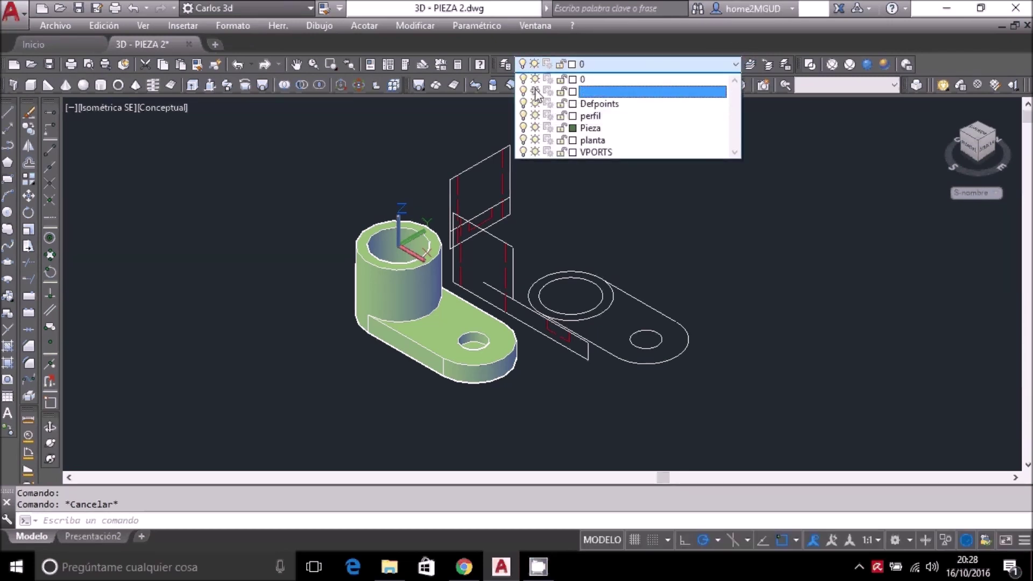
left_click(655, 205)
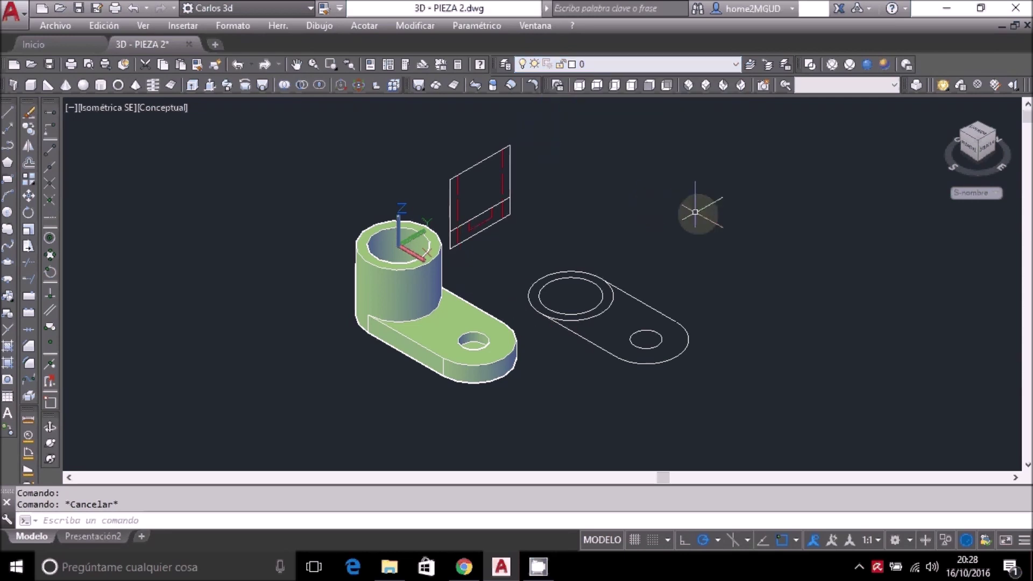
left_click(735, 64)
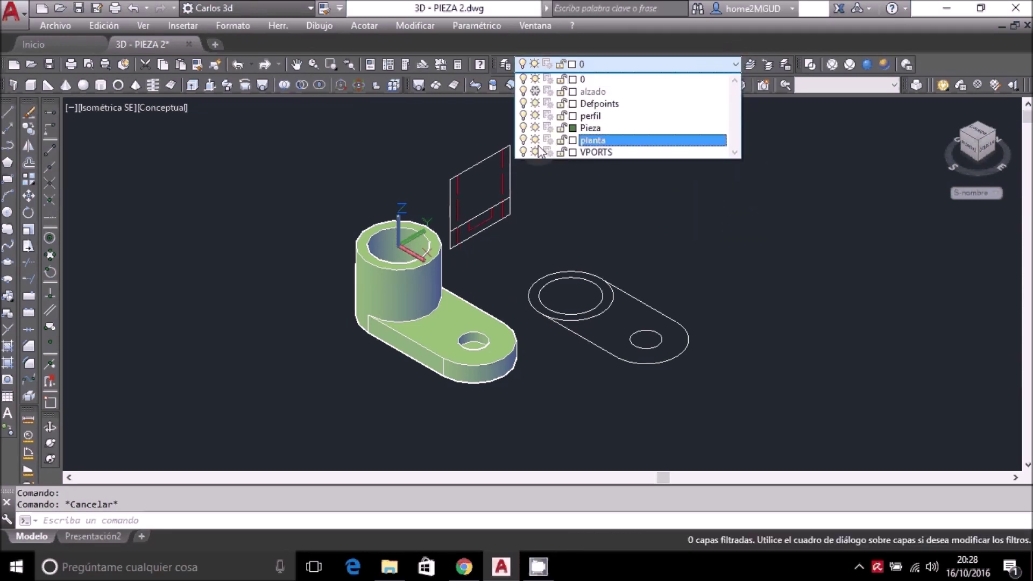
left_click(523, 140)
left_click(667, 235)
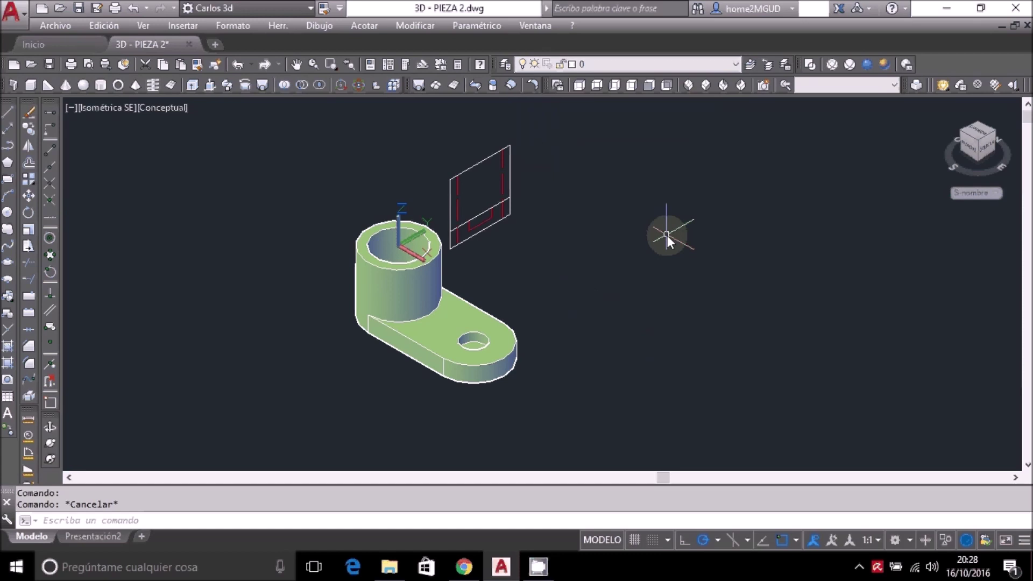
left_click(734, 65)
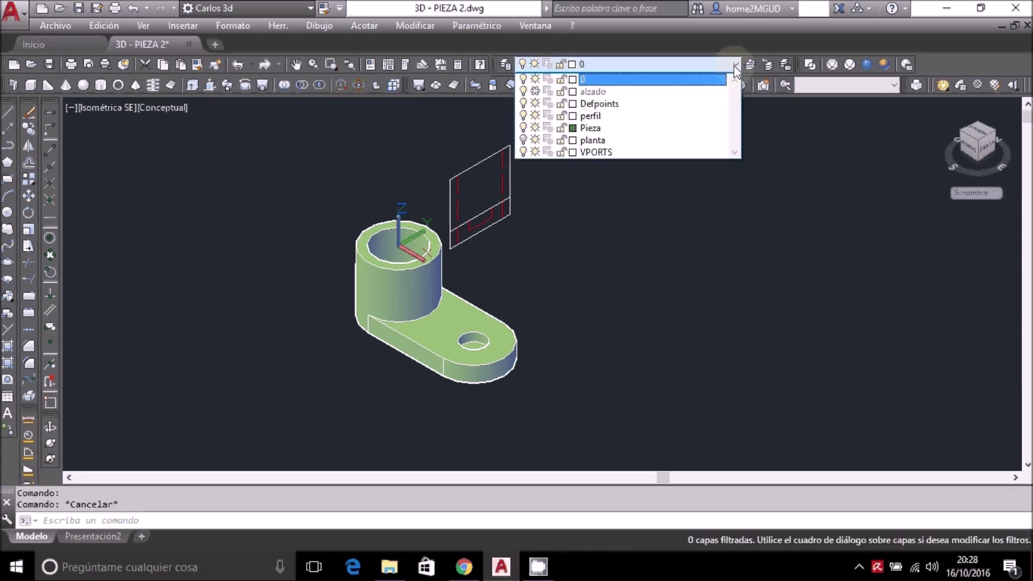
left_click(535, 91)
left_click(594, 191)
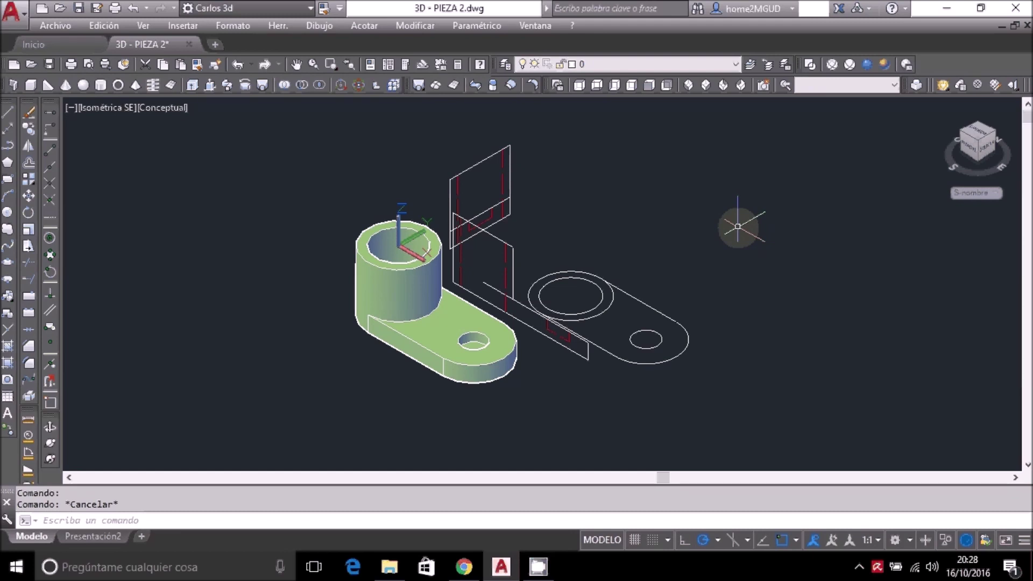
left_click(92, 538)
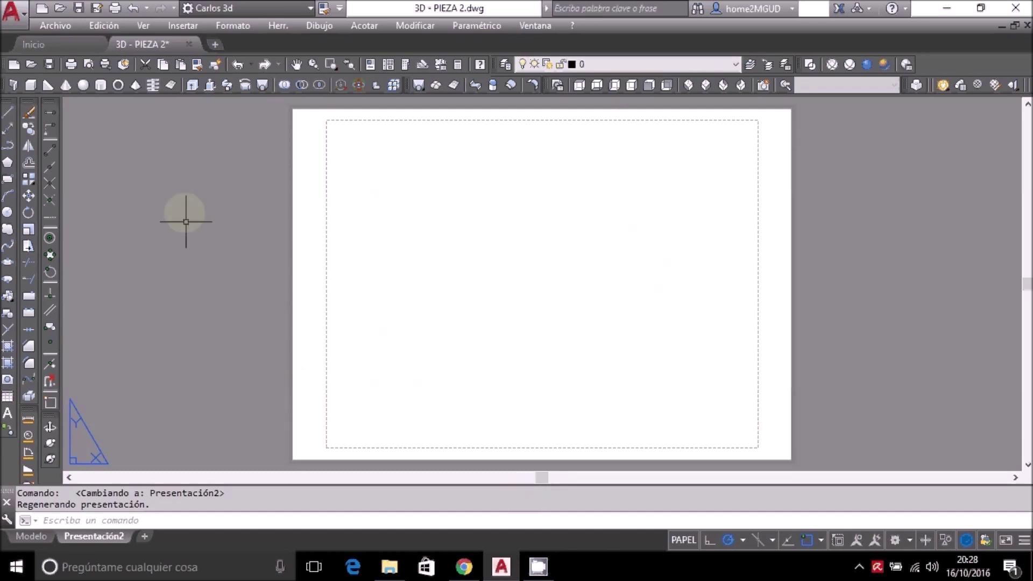
Create four viewports from the sheet's top-left margin corner to its bottom-right corner.
left_click(144, 23)
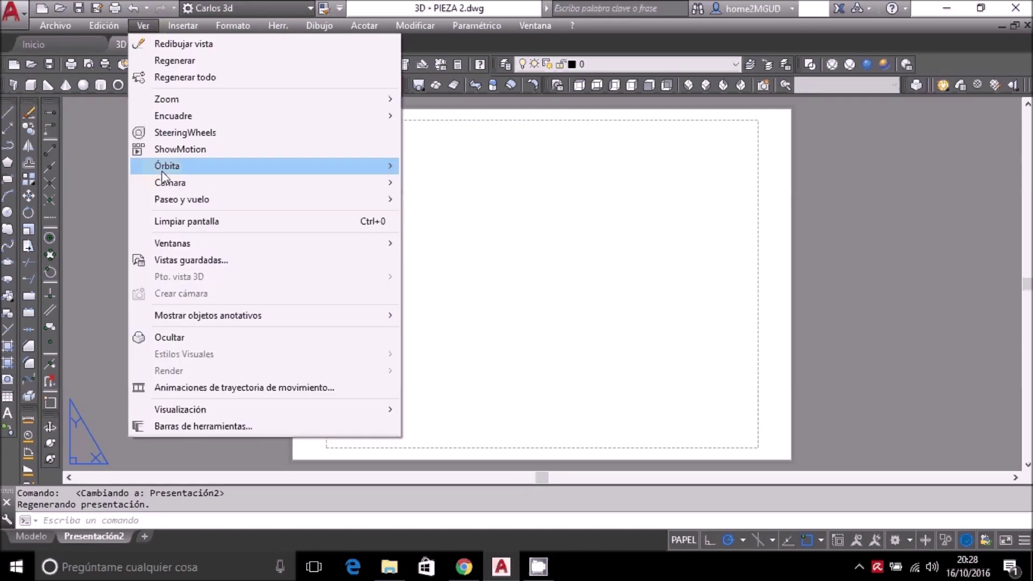
mouse_move(172, 243)
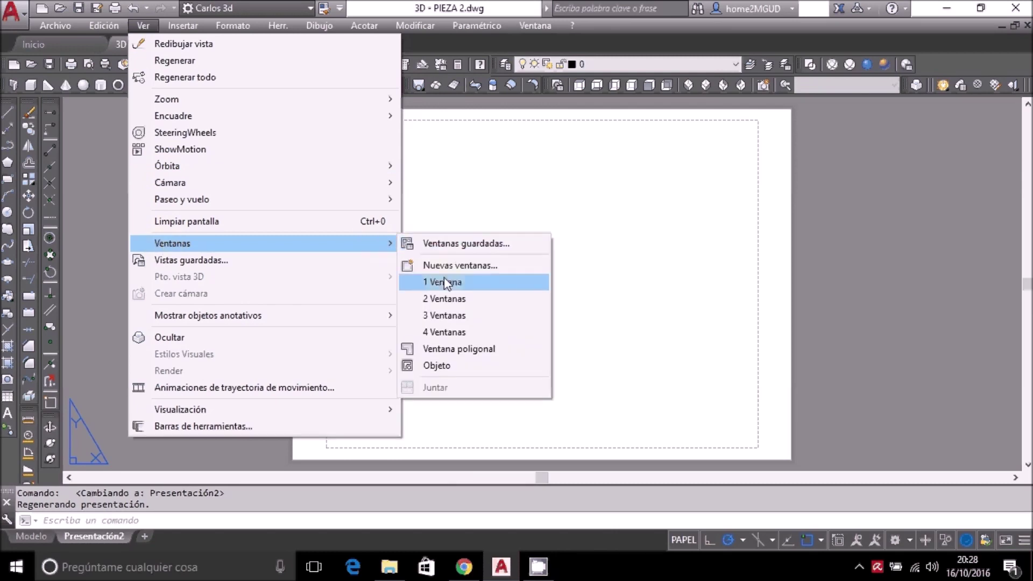
left_click(415, 333)
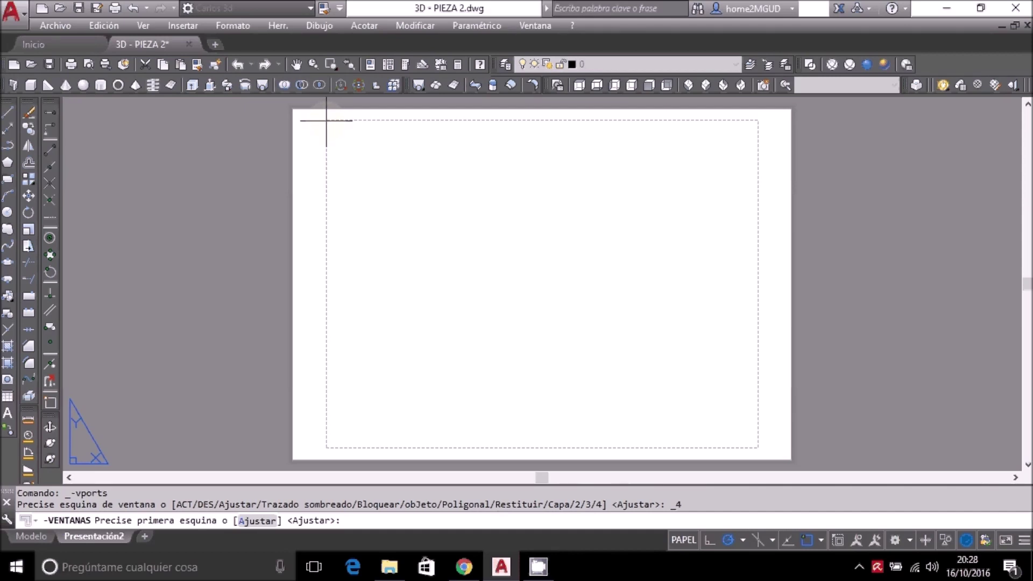
left_click(326, 120)
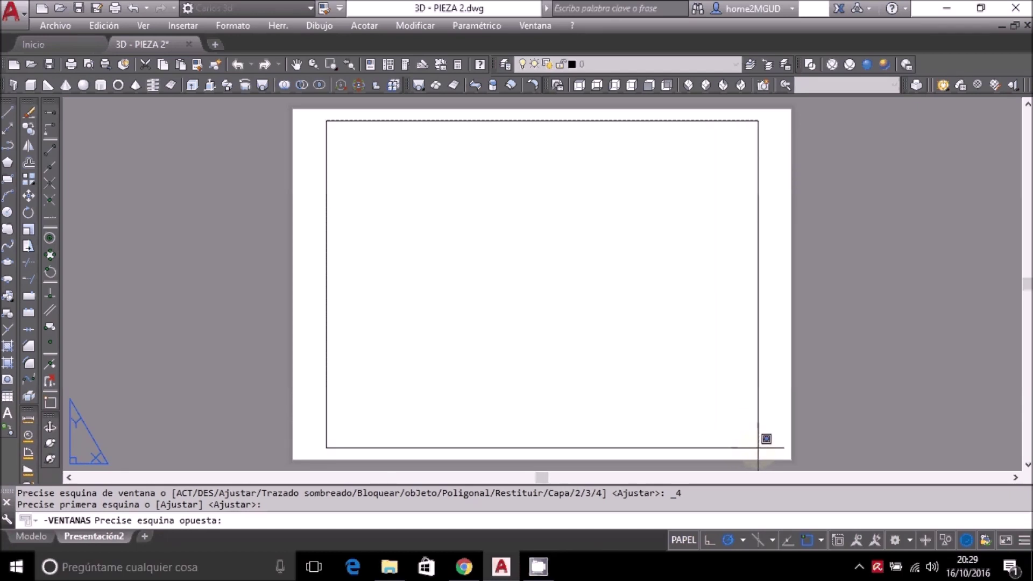
left_click(757, 447)
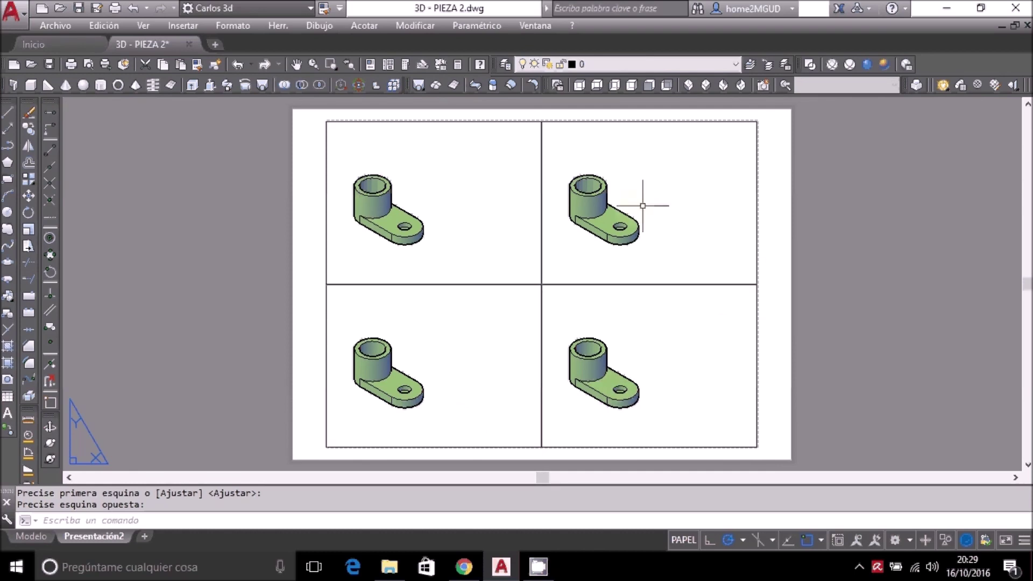
In the bottom-right viewport, zoom in and pan the isometric part to its centre.
double_click(474, 194)
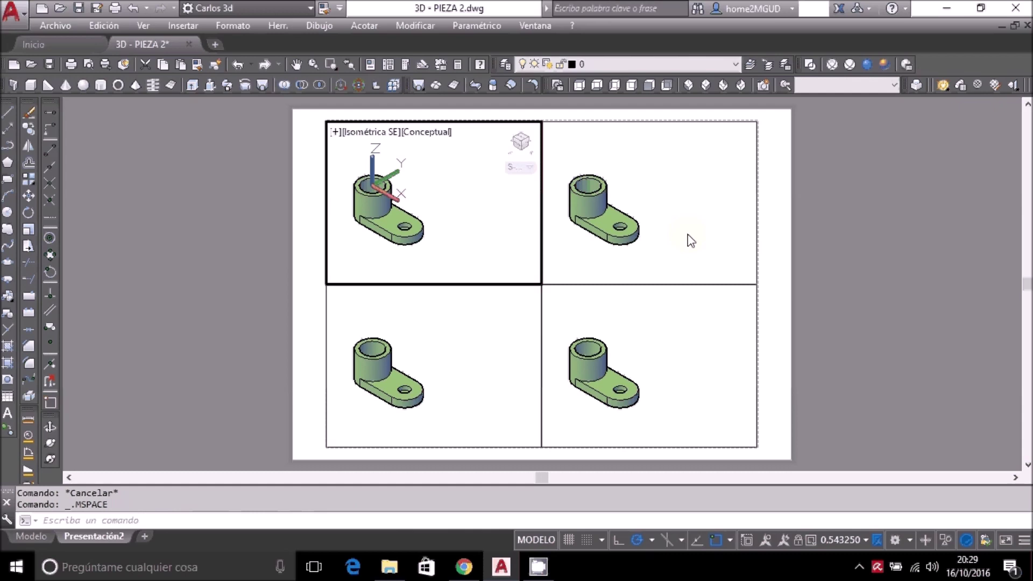
left_click(698, 211)
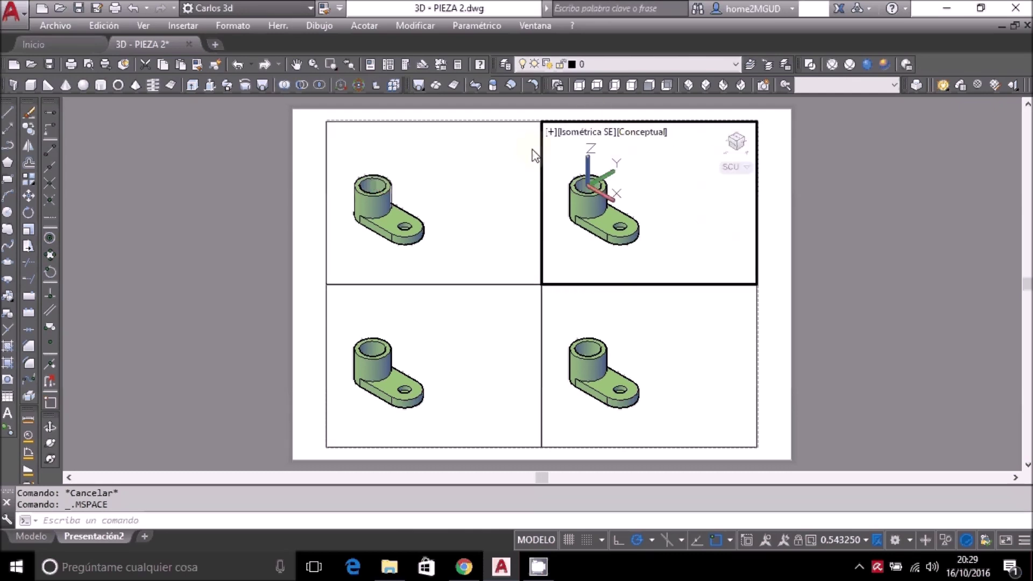
left_click(644, 358)
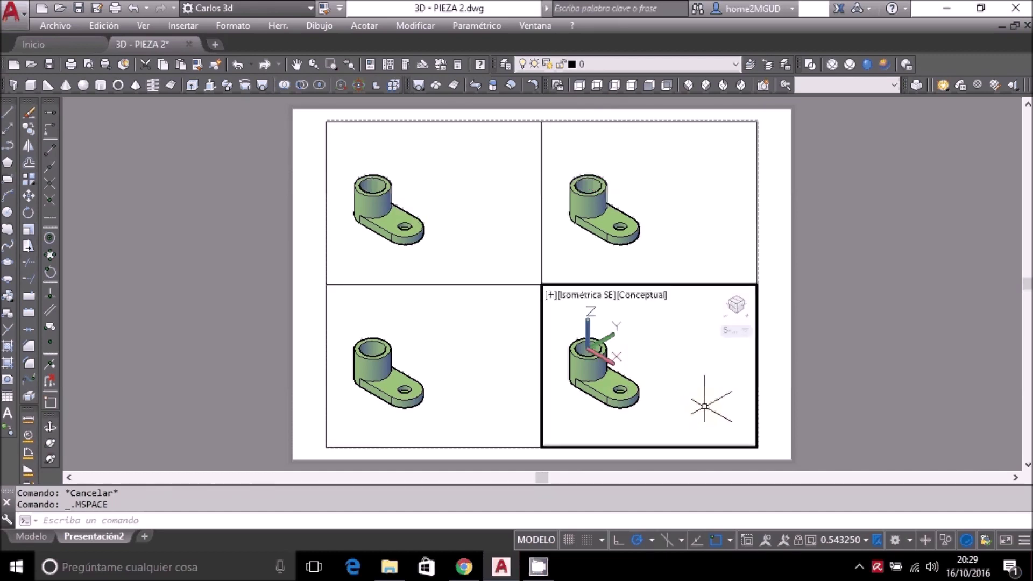
left_click(295, 66)
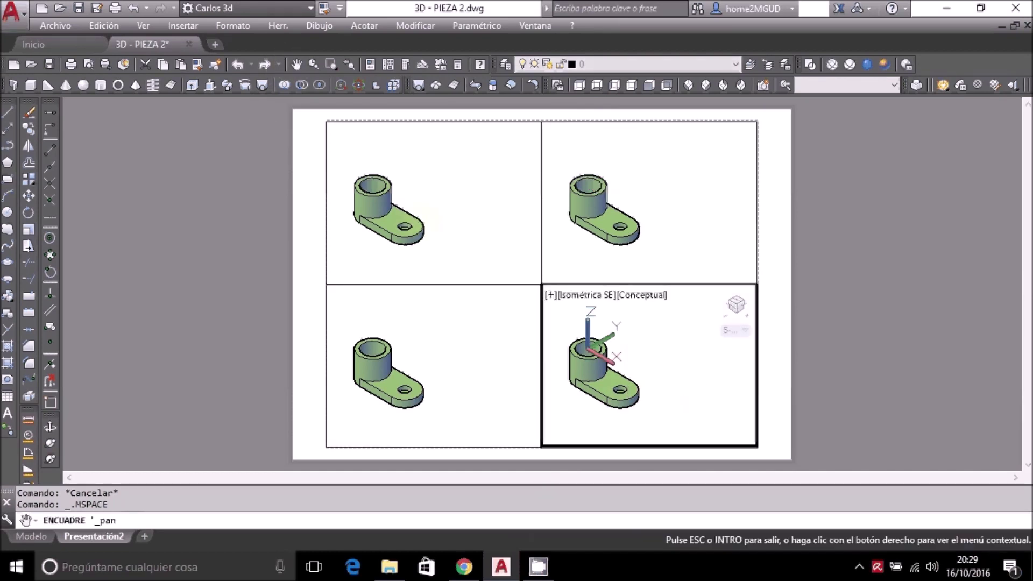
left_click_drag(601, 371, 644, 391)
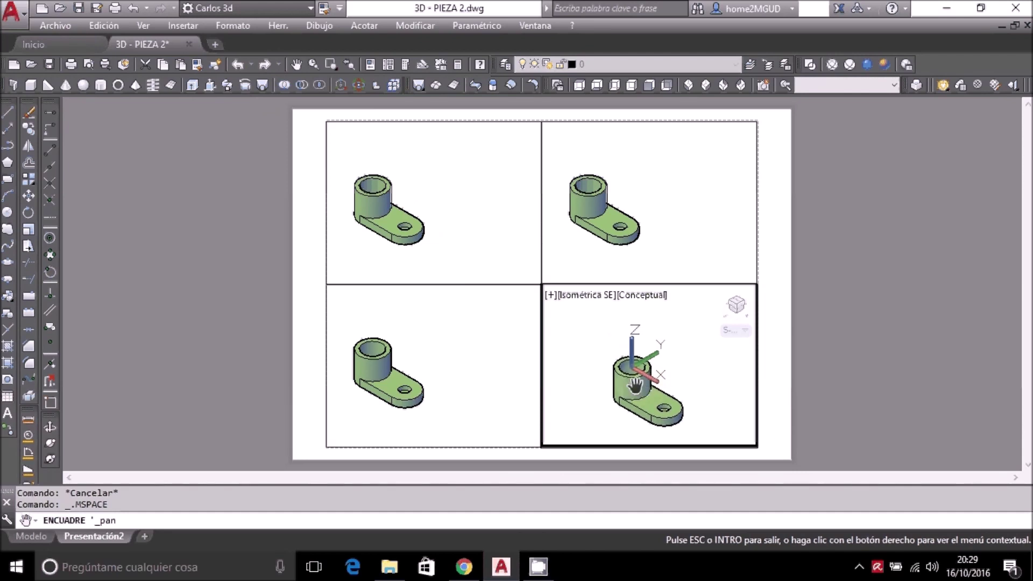
scroll(633, 395, "up", 2)
scroll(633, 394, "up", 1)
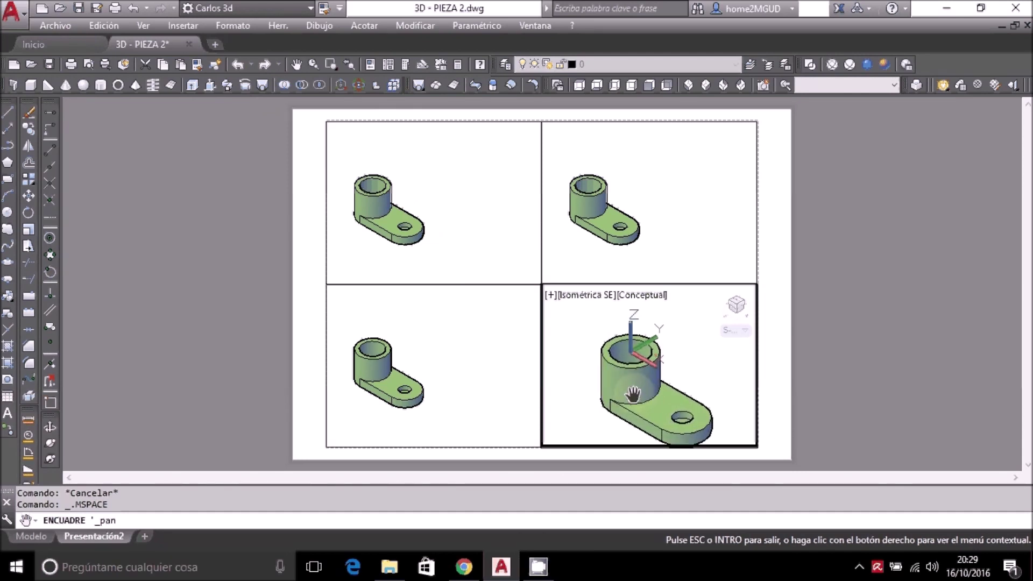
left_click_drag(632, 394, 627, 376)
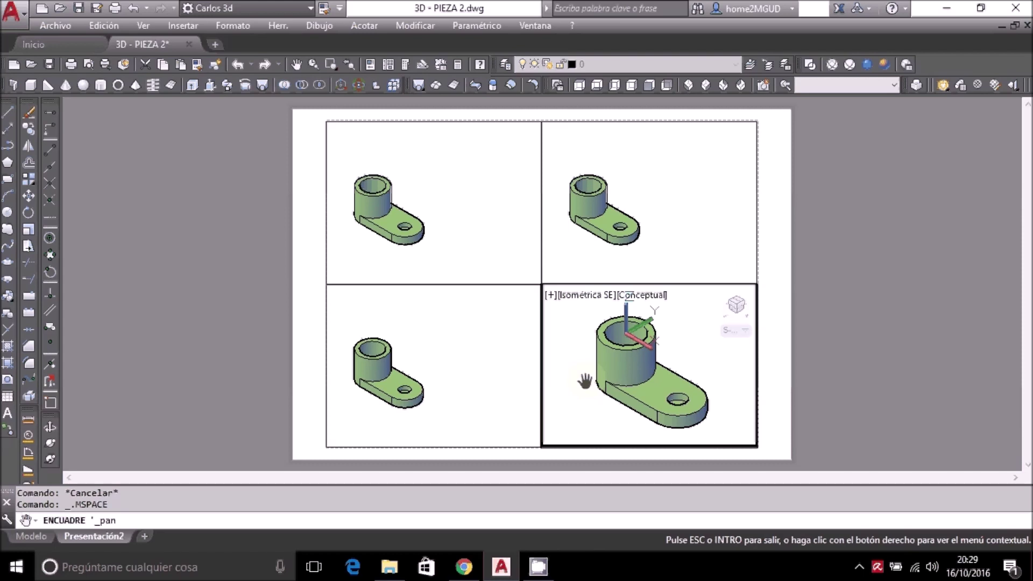
right_click(586, 379)
left_click(637, 124)
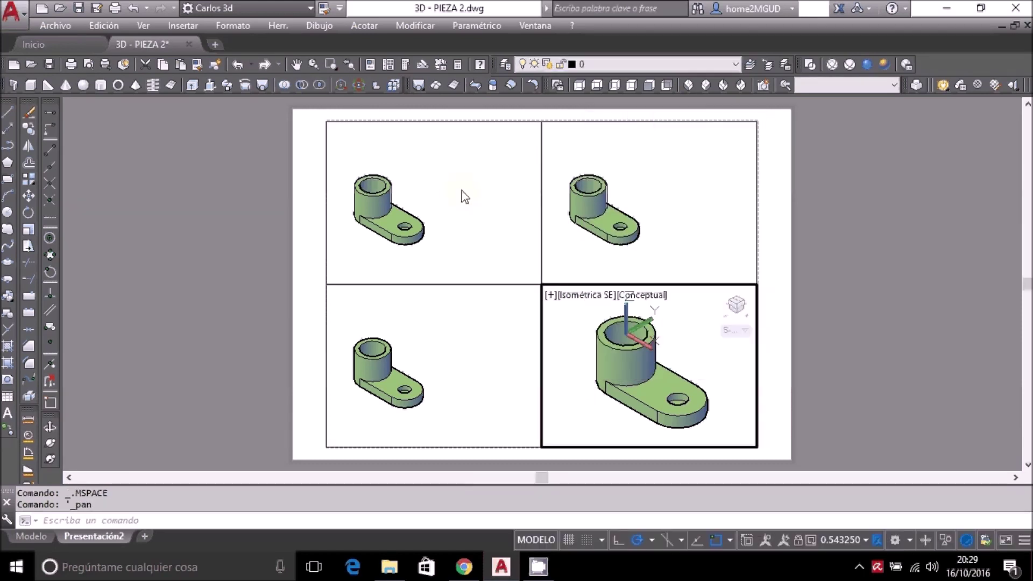
left_click(461, 191)
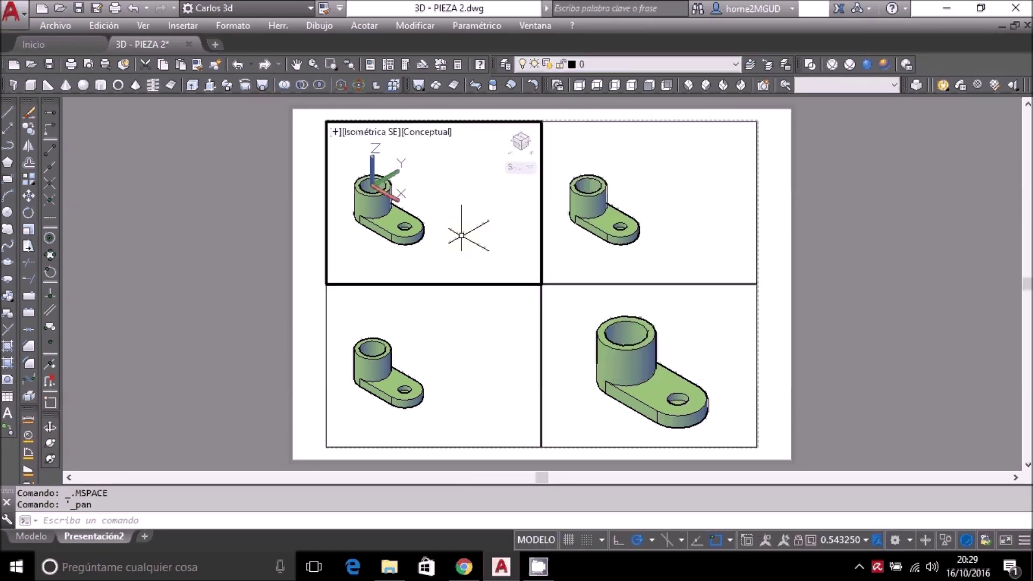
Freeze the Pieza layer in the top-left viewport and set it to the Front view.
left_click(737, 63)
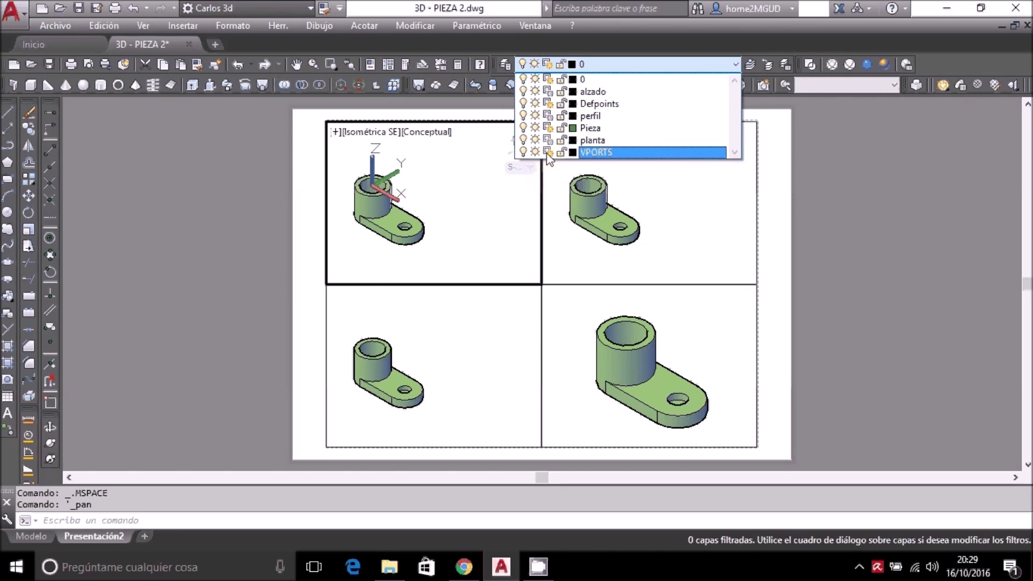
left_click(547, 152)
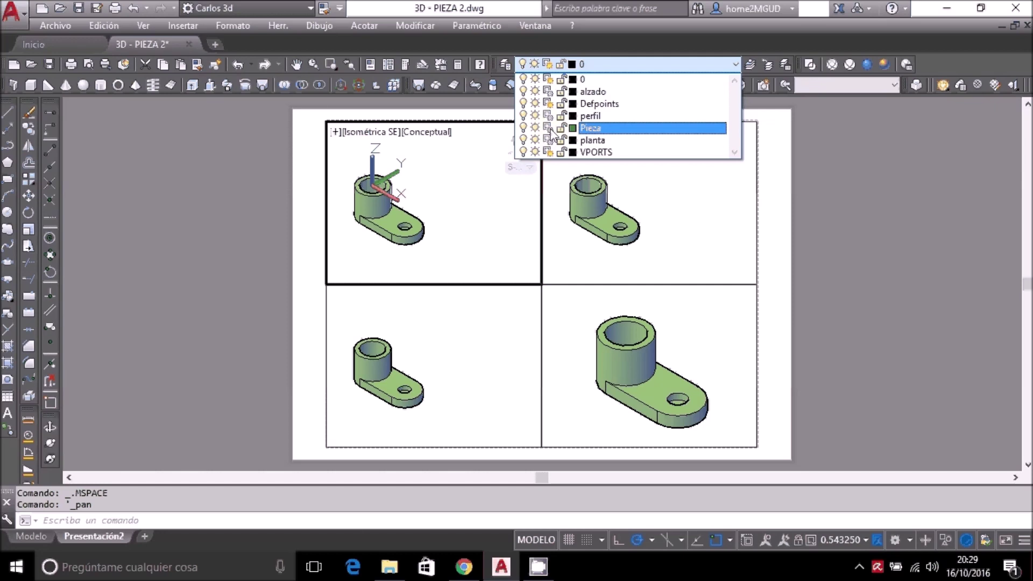
left_click(547, 128)
left_click(508, 168)
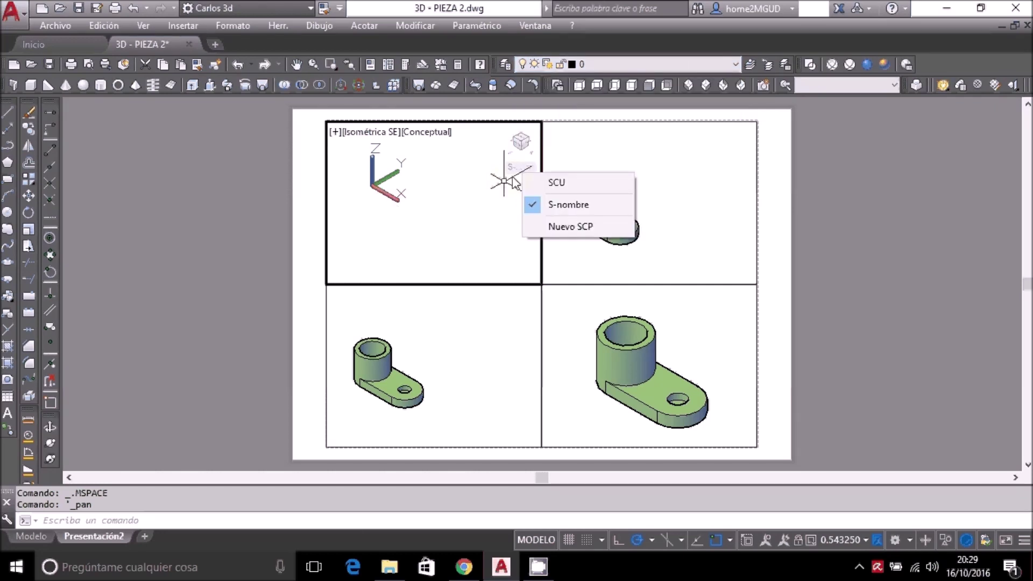
left_click(735, 64)
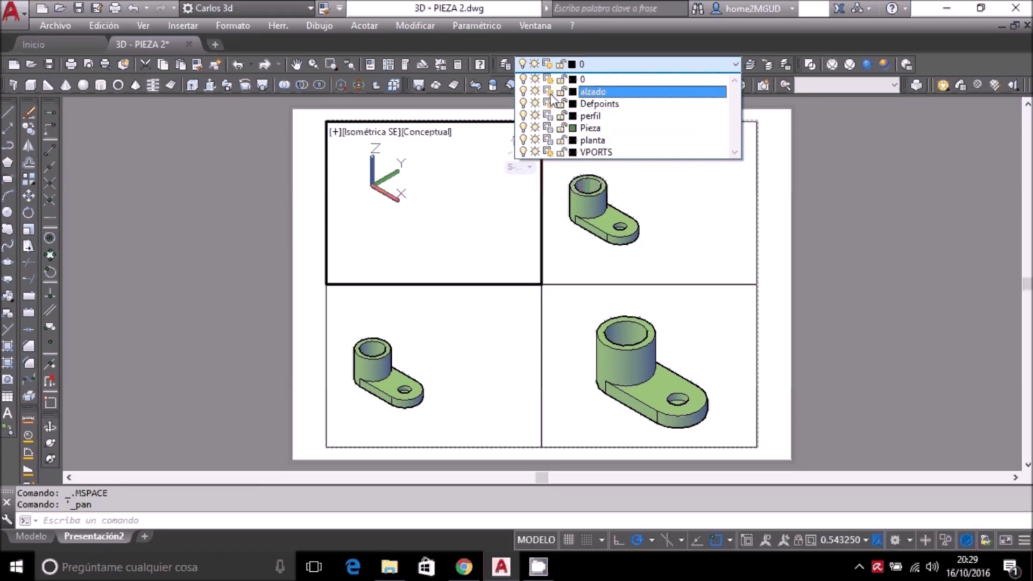
left_click(514, 175)
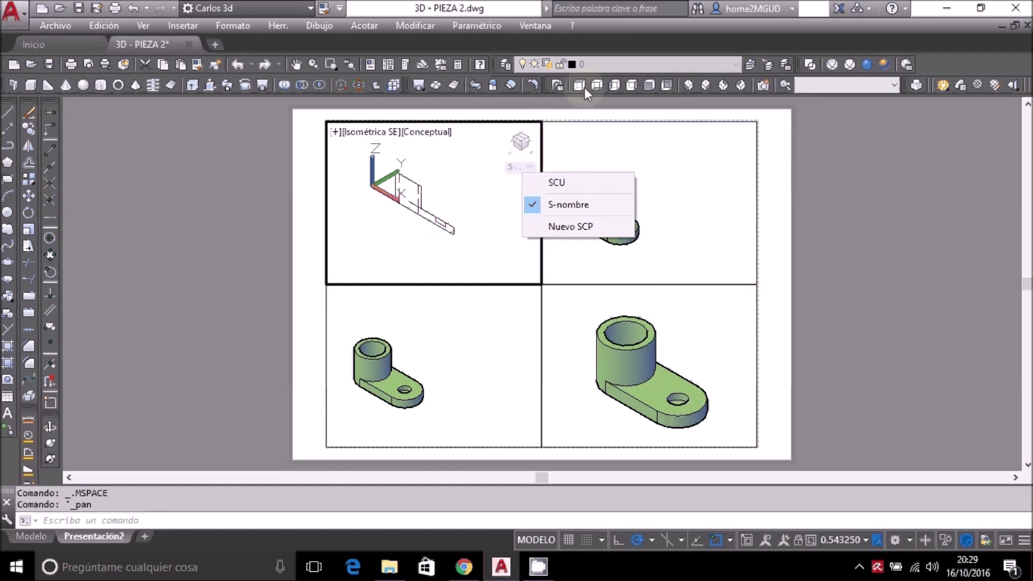
left_click(650, 87)
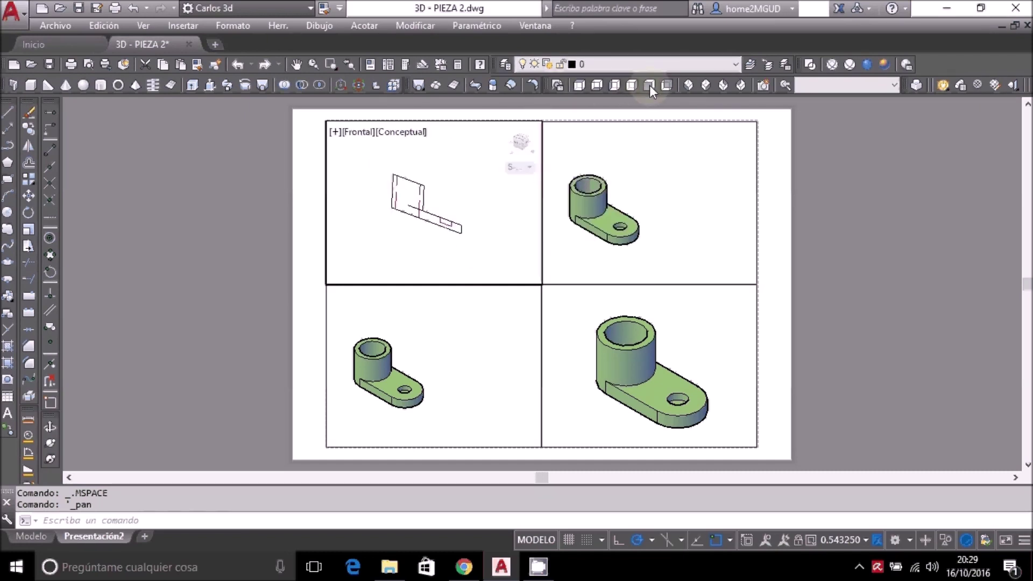
left_click(459, 354)
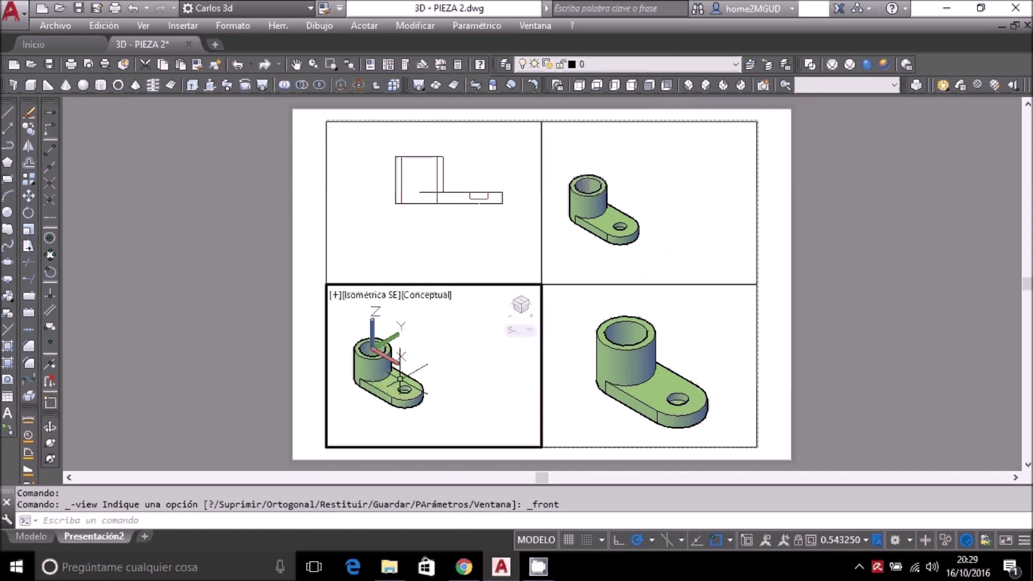
Toggle the planta layer in the lower-left viewport and cancel the stray command.
left_click(735, 65)
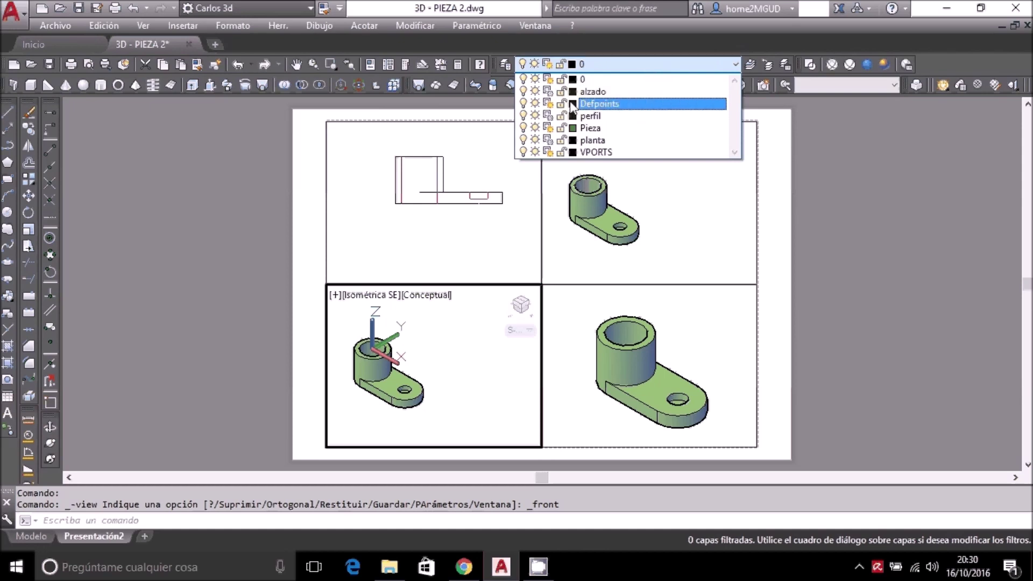
left_click(548, 139)
left_click(510, 332)
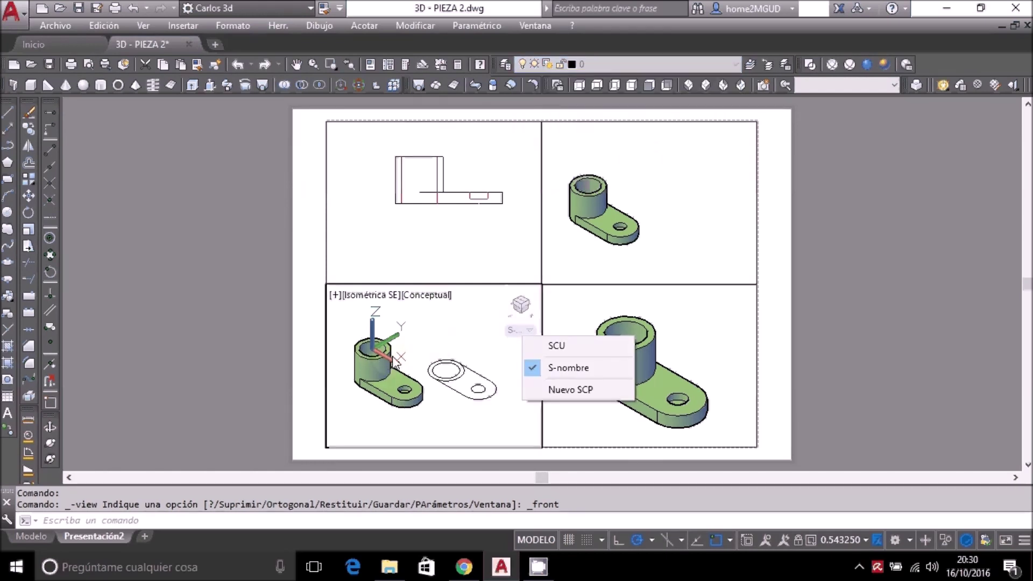
key("Escape")
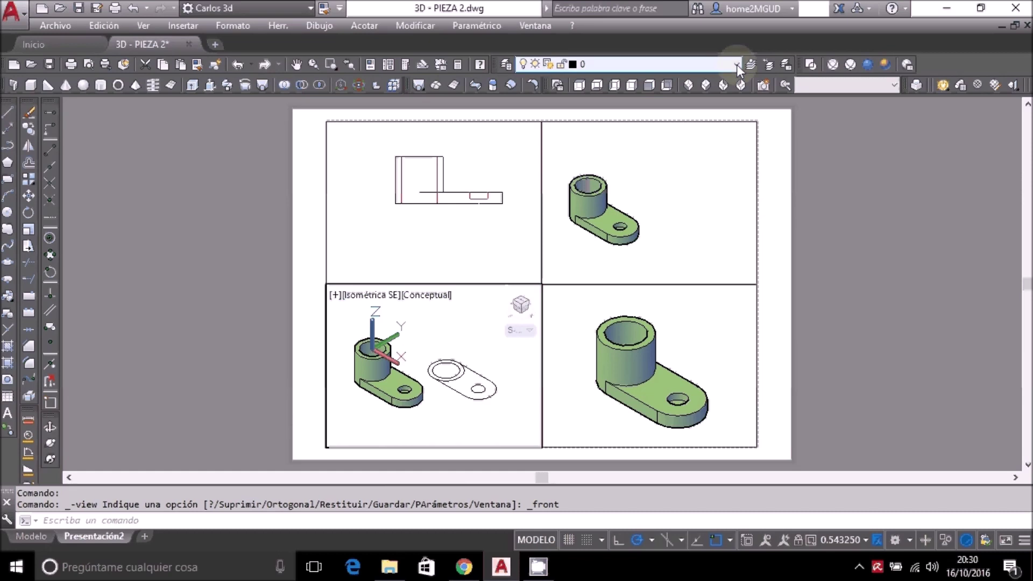
key("Escape")
Freeze Pieza in the lower-left viewport, set Top view, and centre the plan outline.
left_click(737, 65)
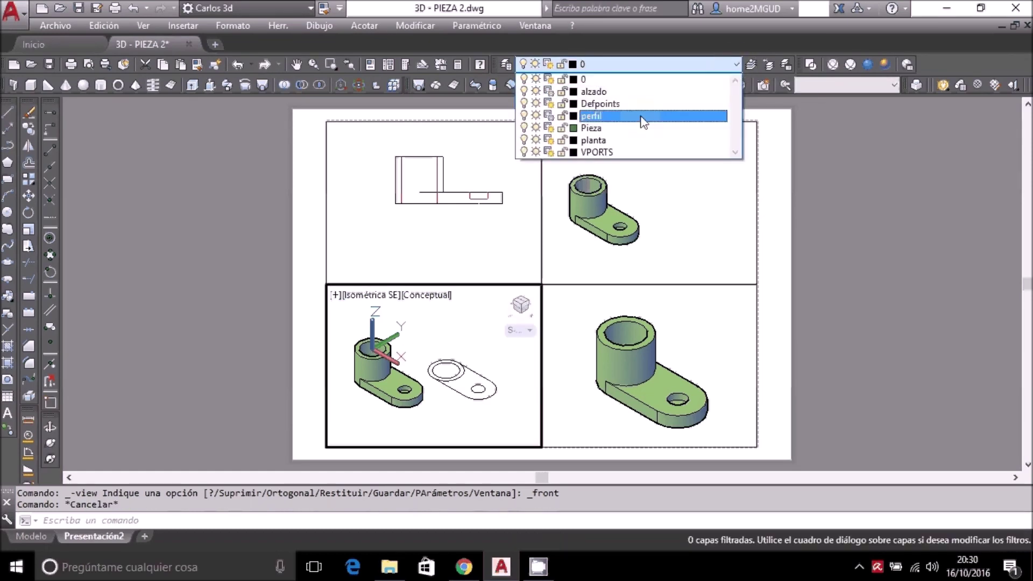
left_click(479, 326)
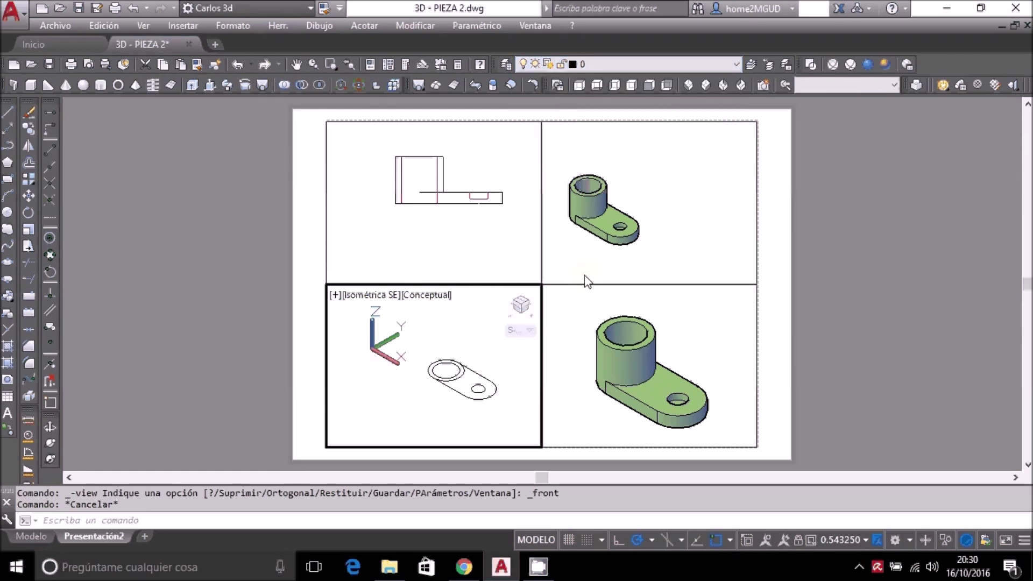
left_click(579, 84)
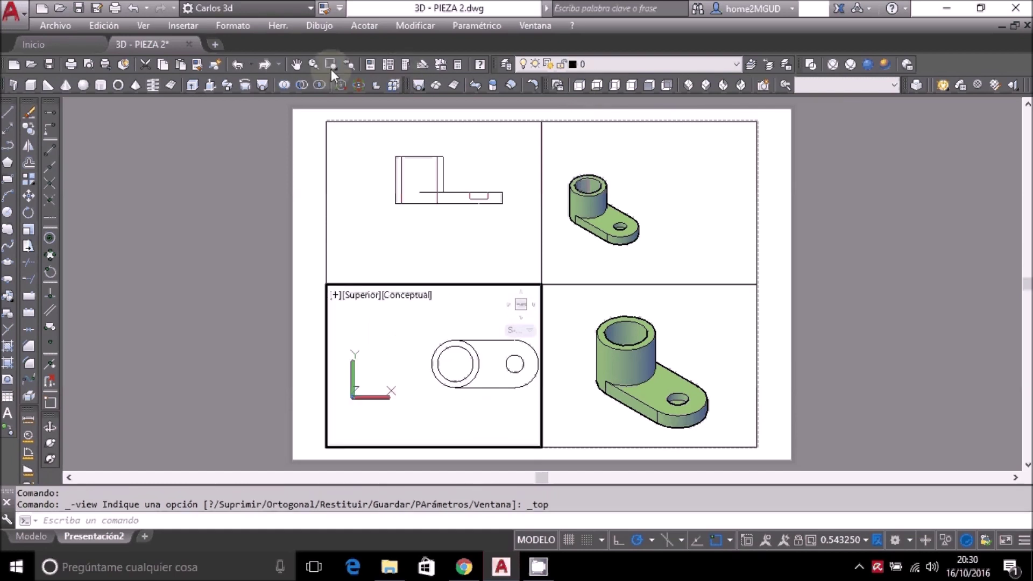
left_click(296, 64)
left_click_drag(482, 355, 441, 364)
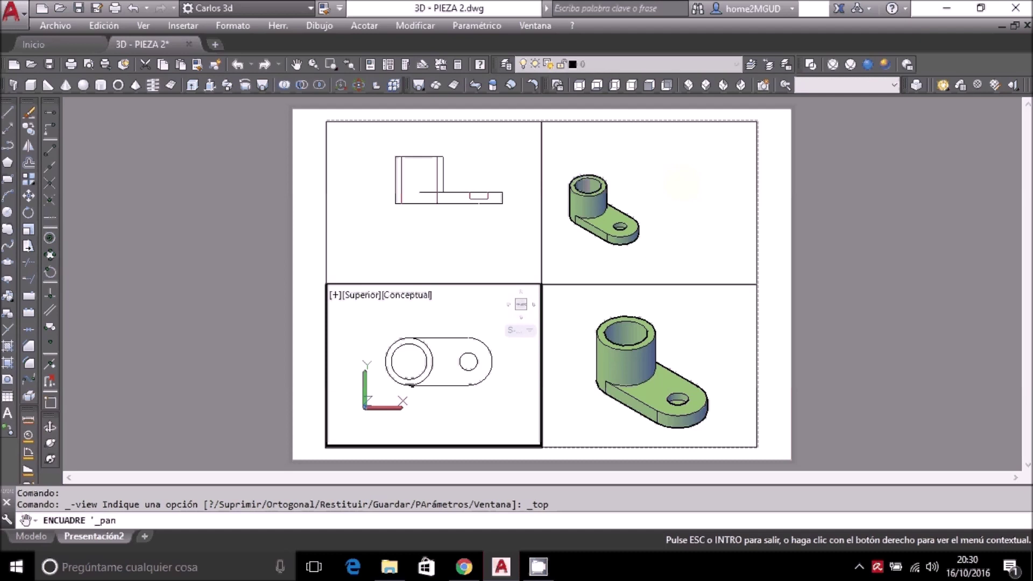
key("Escape")
left_click(698, 188)
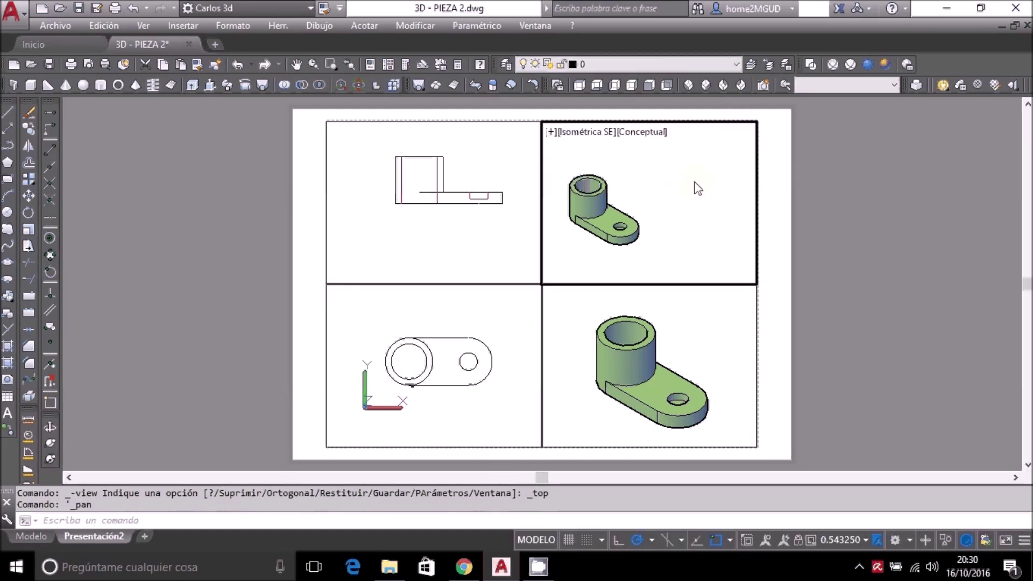
Freeze Pieza in the upper-right viewport, set Right view, and zoom and centre the profile.
left_click(736, 64)
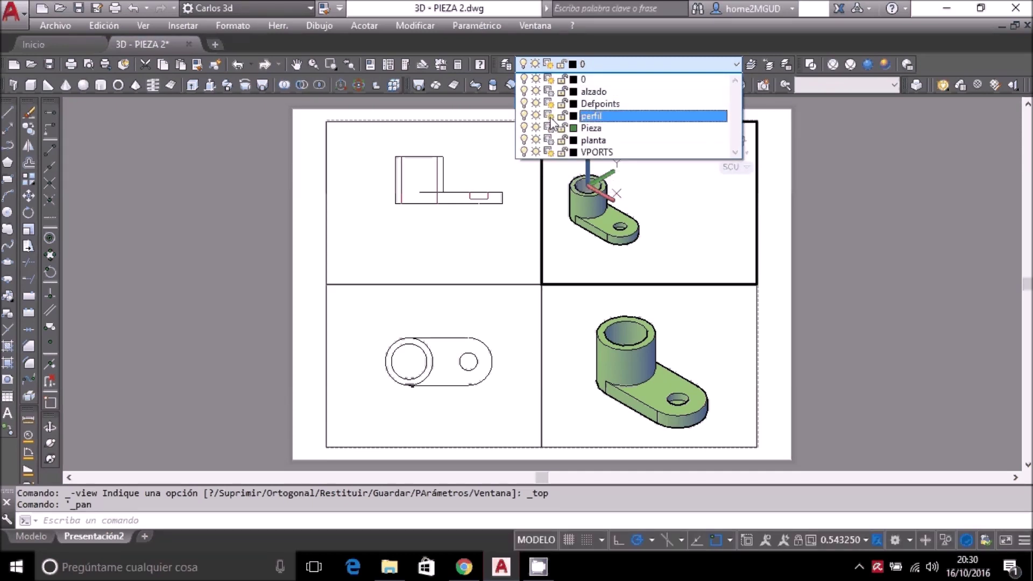
left_click(549, 128)
left_click(651, 205)
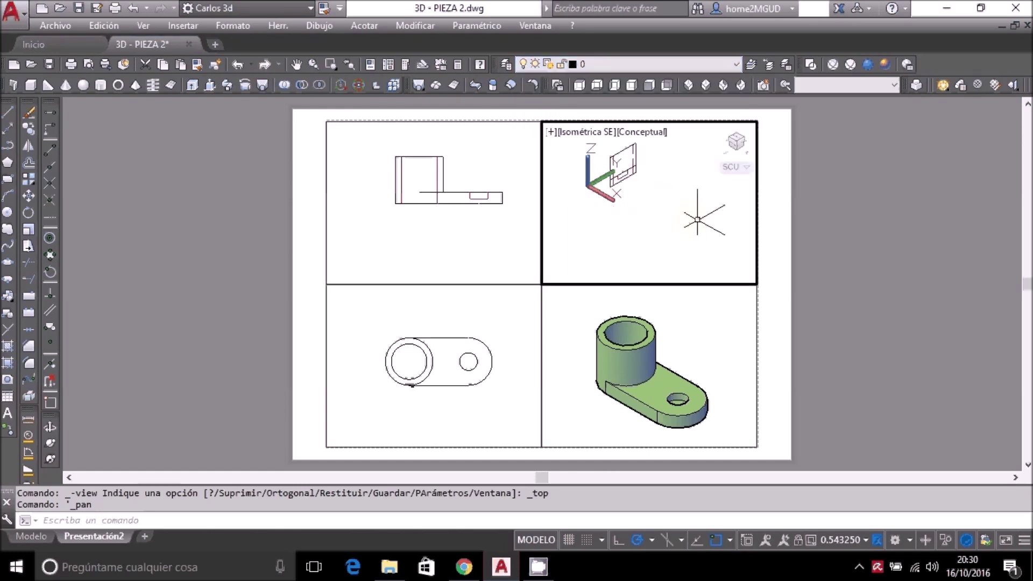
left_click(633, 84)
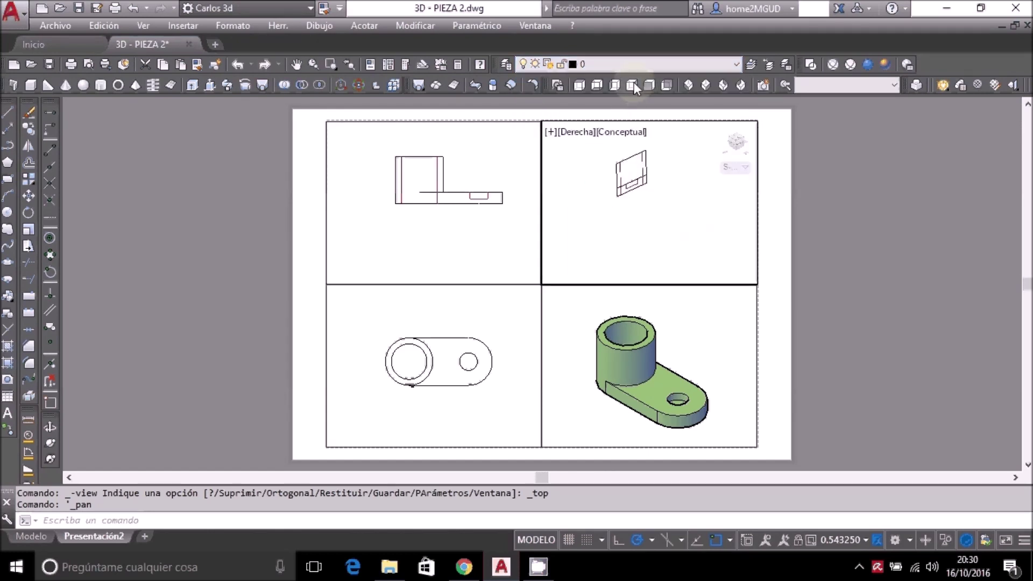
left_click(295, 64)
mouse_move(692, 224)
left_mouse_down()
mouse_move(626, 216)
mouse_move(630, 226)
left_mouse_up()
scroll(628, 213, "up", 2)
right_click(729, 220)
left_click(771, 231)
left_click(461, 207)
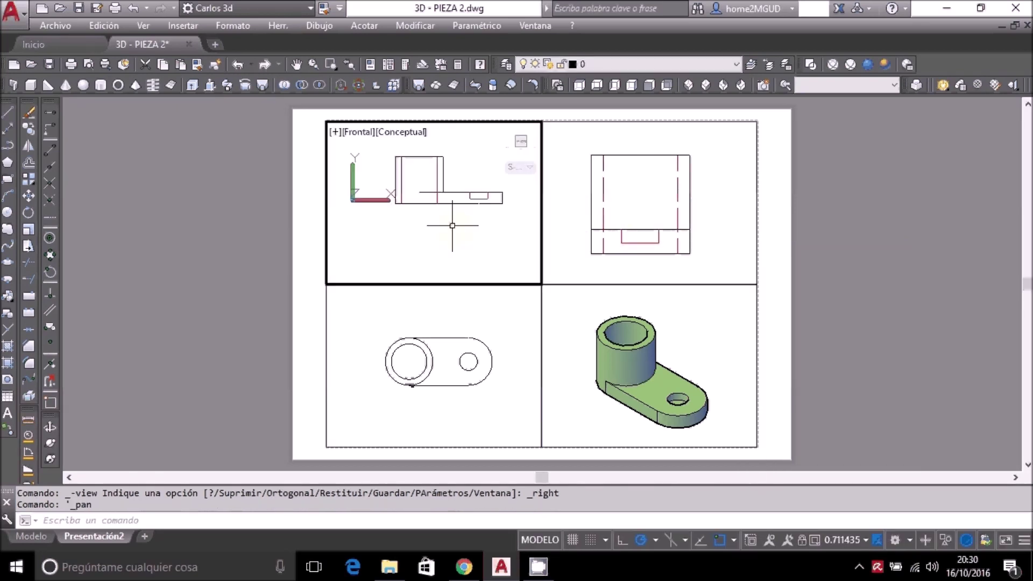
Zoom in and centre the front projection in the upper-left viewport.
left_click(297, 65)
mouse_move(392, 196)
left_mouse_down()
mouse_move(433, 232)
mouse_move(423, 226)
mouse_move(423, 237)
left_mouse_up()
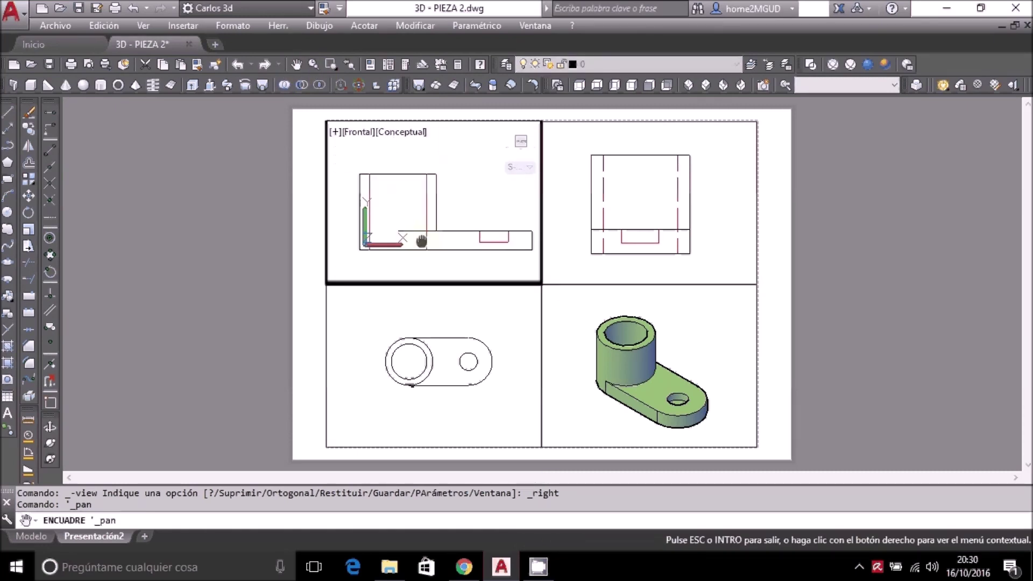
scroll(423, 237, "up", 1)
left_click_drag(423, 231, 404, 234)
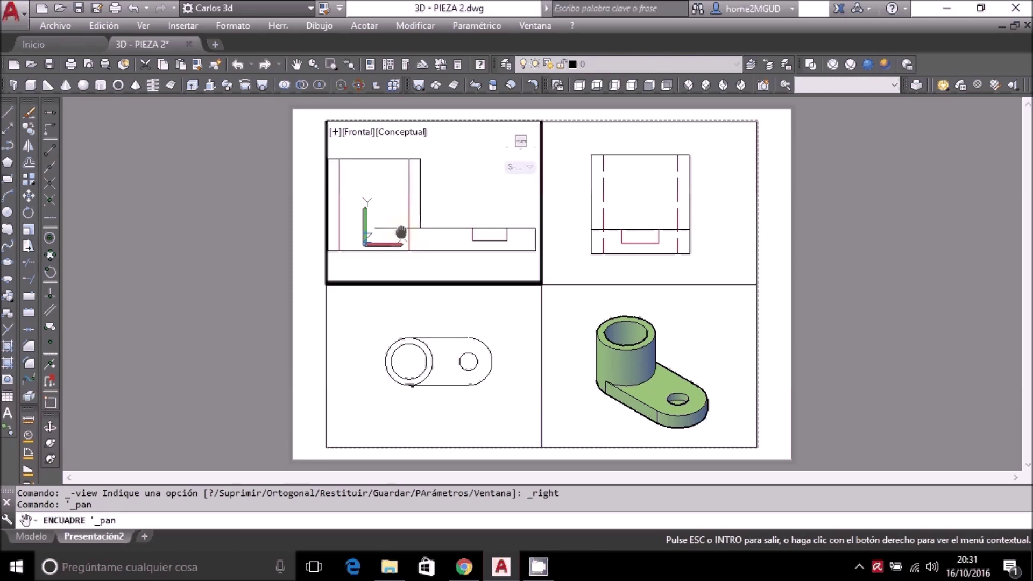
left_click_drag(404, 235, 405, 235)
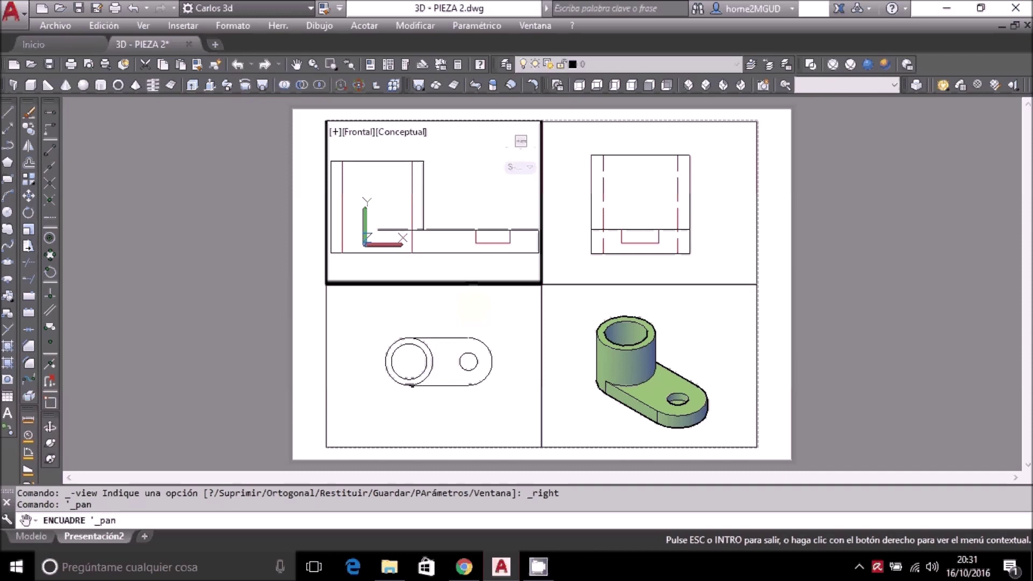
key("Escape")
Zoom in and centre the plan outline in the lower-left viewport.
left_click(484, 344)
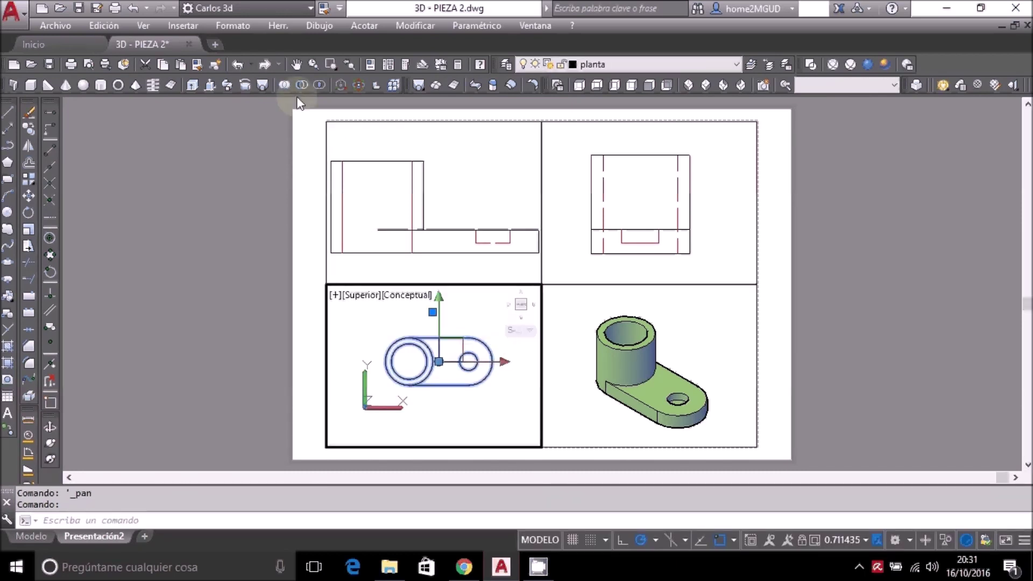
left_click(296, 65)
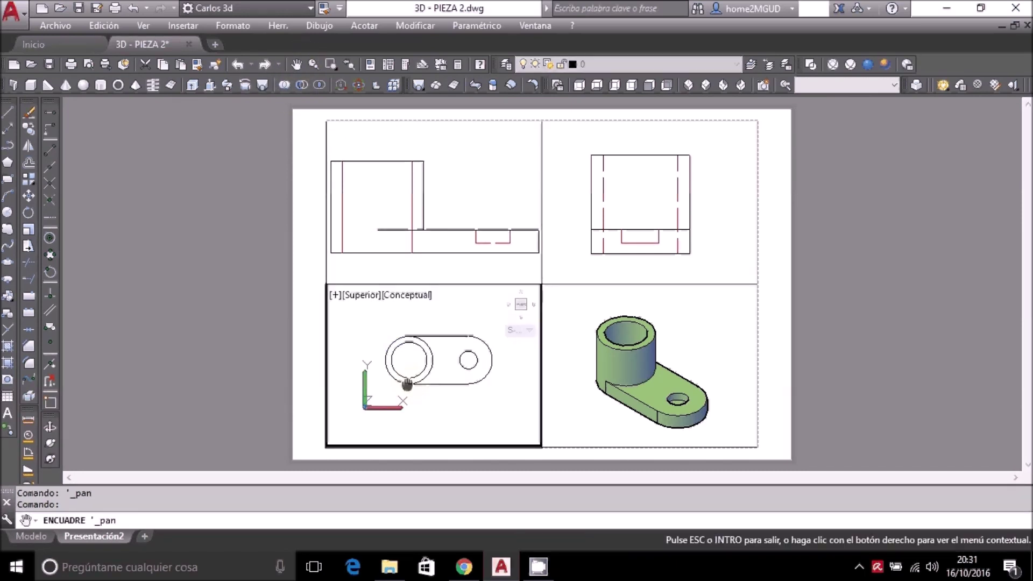
scroll(406, 380, "up", 1)
scroll(436, 379, "up", 1)
scroll(436, 380, "up", 1)
mouse_move(437, 379)
left_mouse_down()
mouse_move(412, 396)
mouse_move(422, 402)
left_mouse_up()
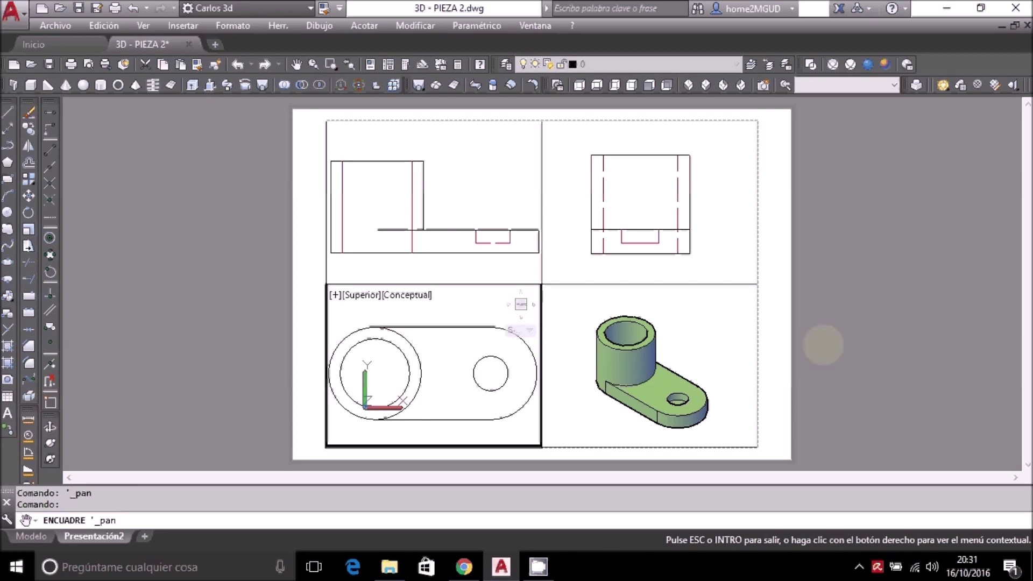
key("Escape")
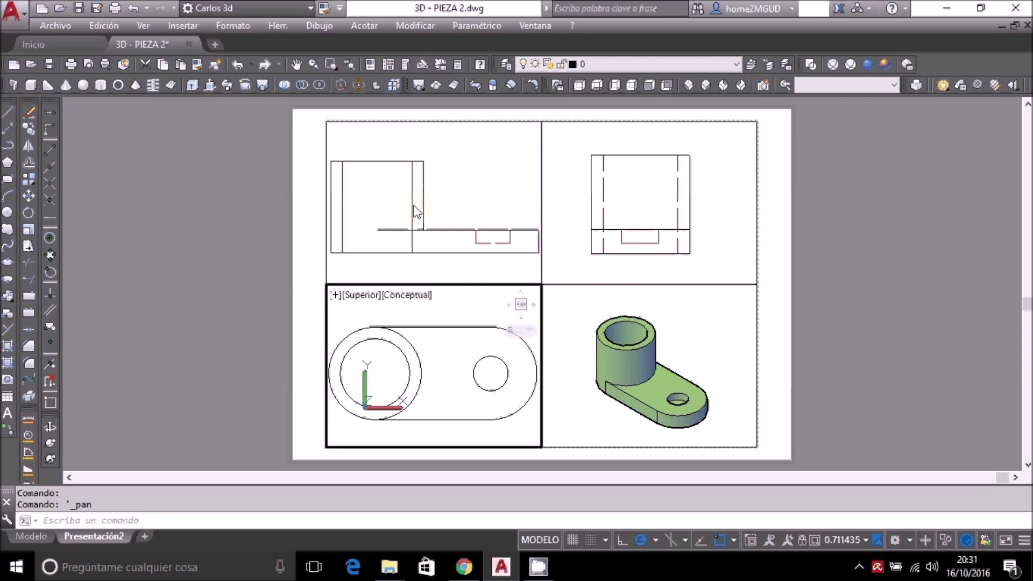
left_click(570, 319)
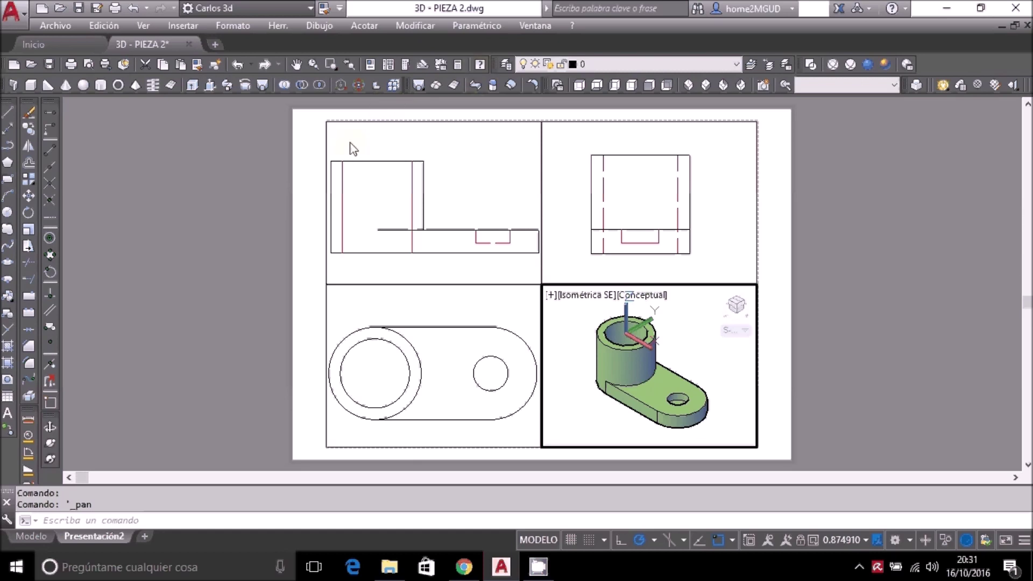
Orbit the part in the lower-right viewport to a custom viewing angle with 3DORBIT.
left_click(50, 426)
mouse_move(645, 395)
left_mouse_down()
mouse_move(652, 369)
mouse_move(669, 376)
mouse_move(584, 387)
mouse_move(701, 358)
left_mouse_up()
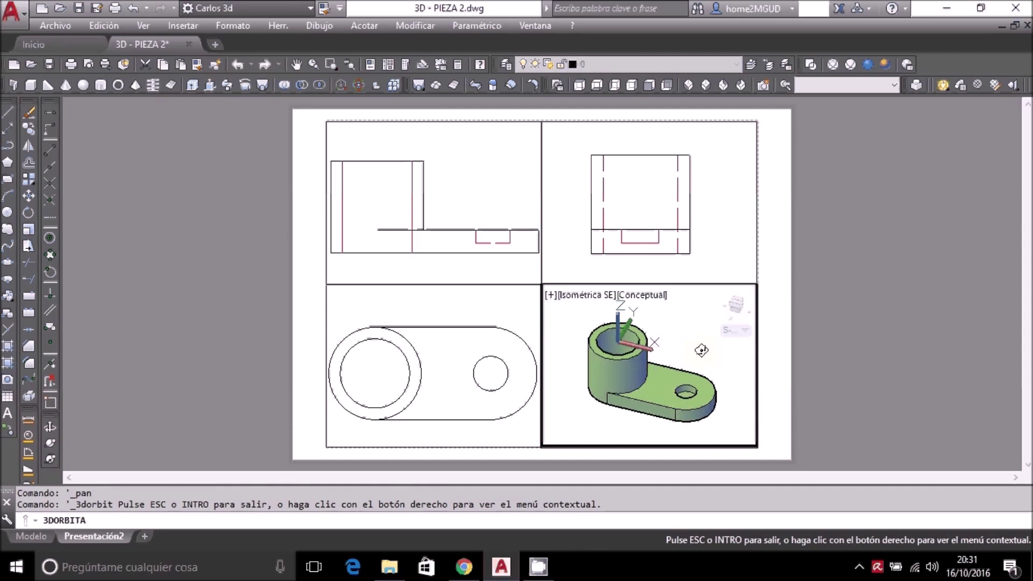
right_click(701, 355)
left_click(745, 72)
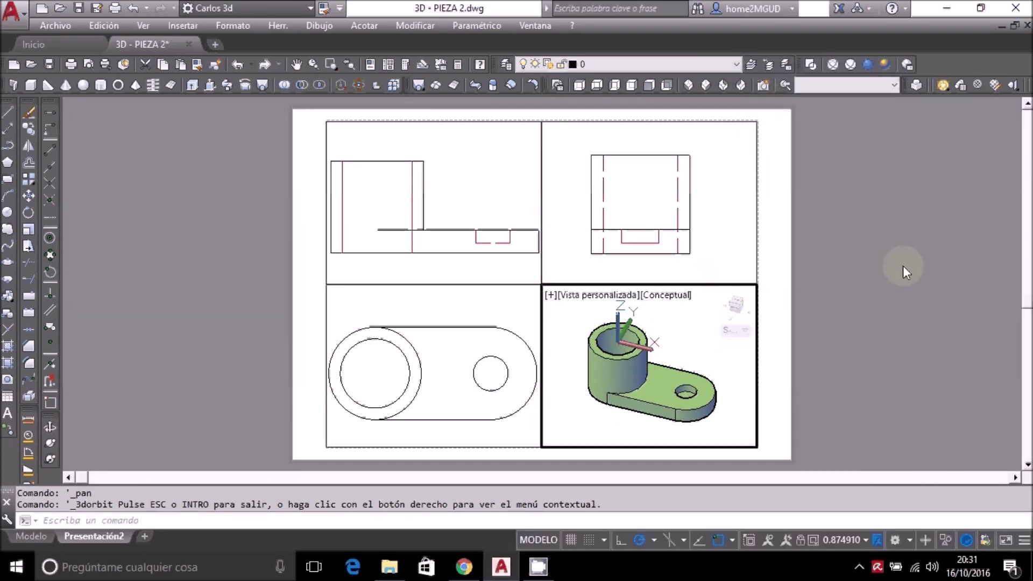
Check the Model tab, return to Presentación2, and reactivate the lower-right viewport.
left_click(24, 535)
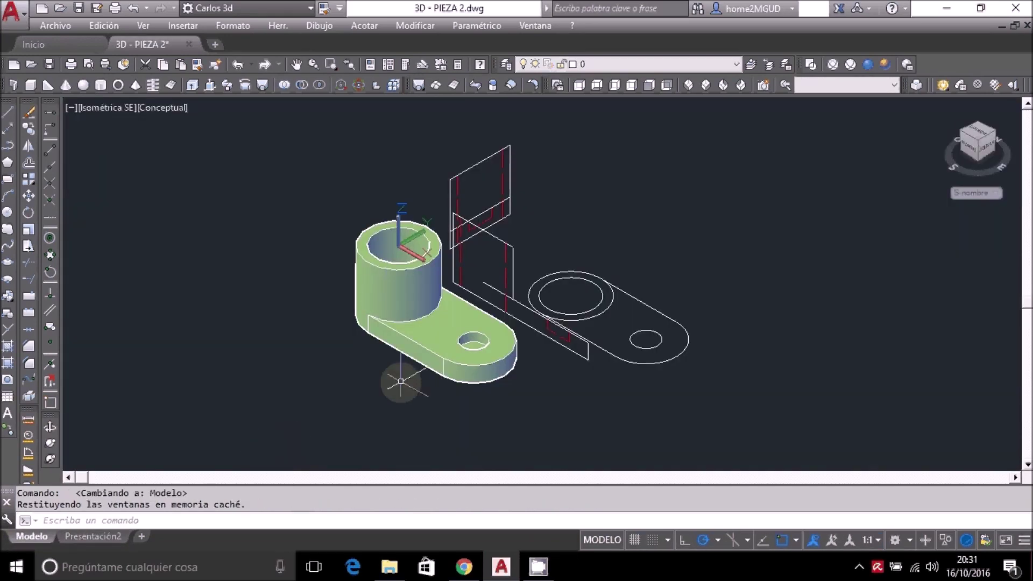
left_click(108, 535)
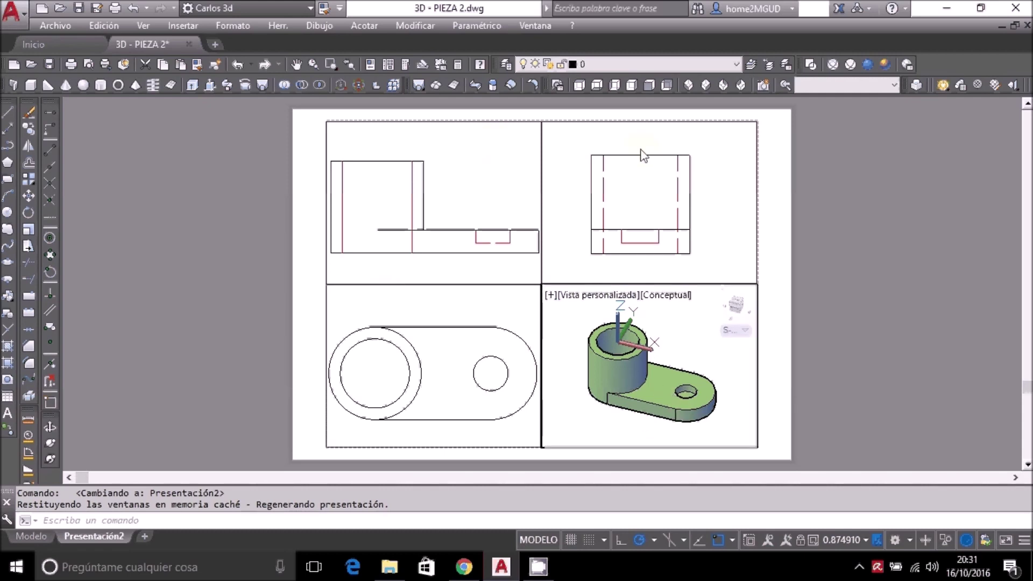
left_click(751, 323)
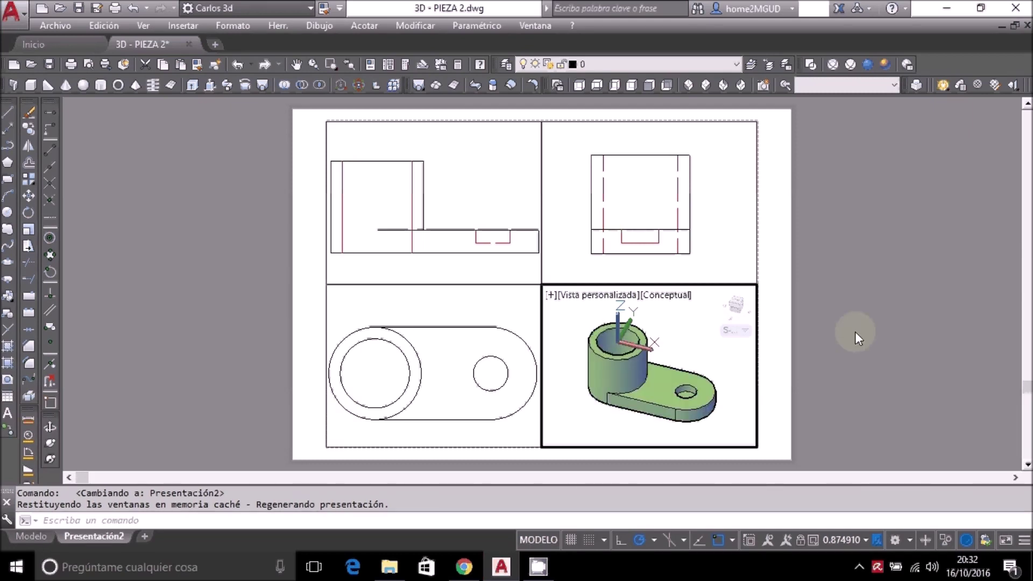
left_click(683, 347)
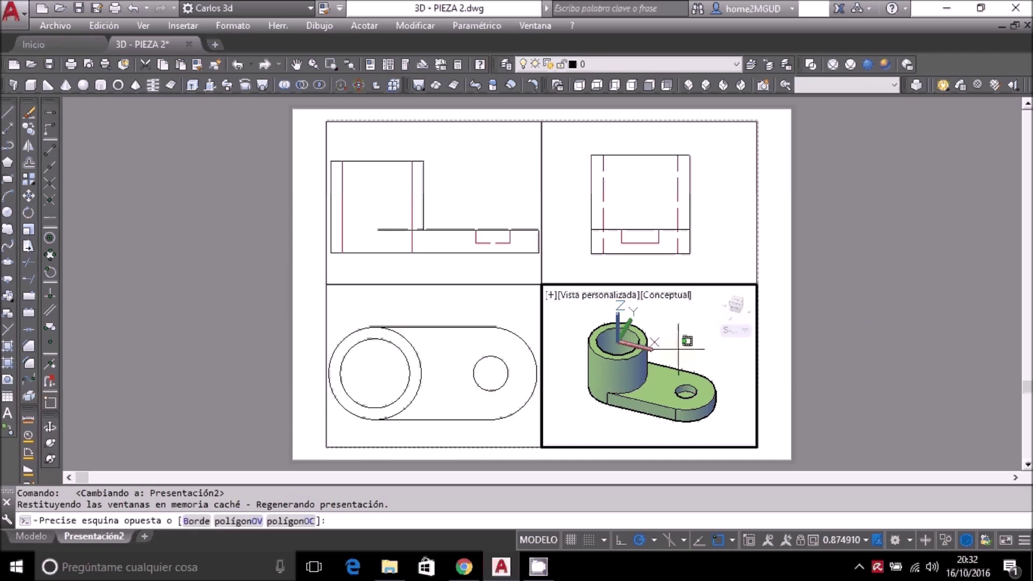
Cancel the stray selection and give the isometric viewport the Oculto (Hidden) visual style.
left_click(658, 339)
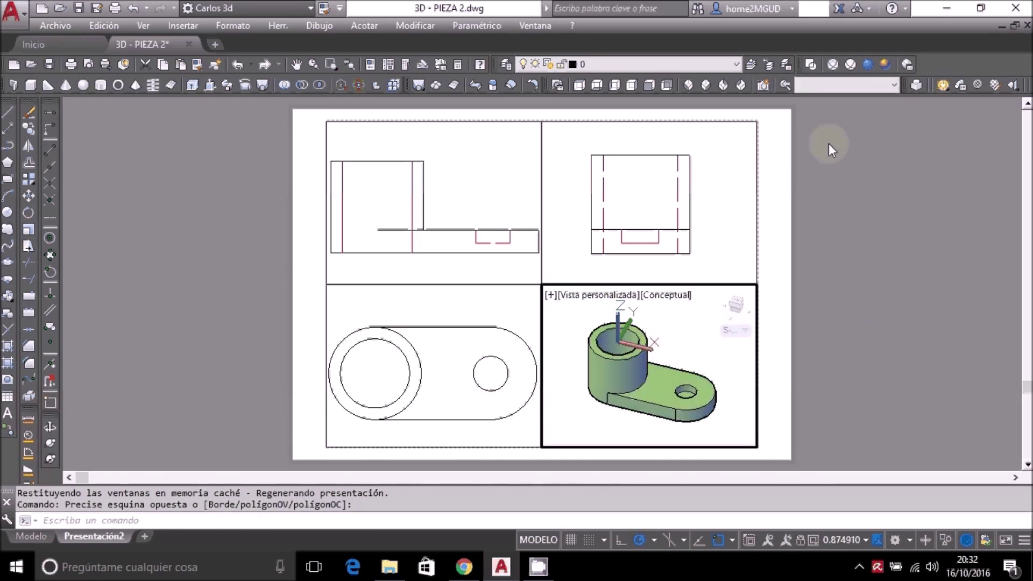
left_click(867, 64)
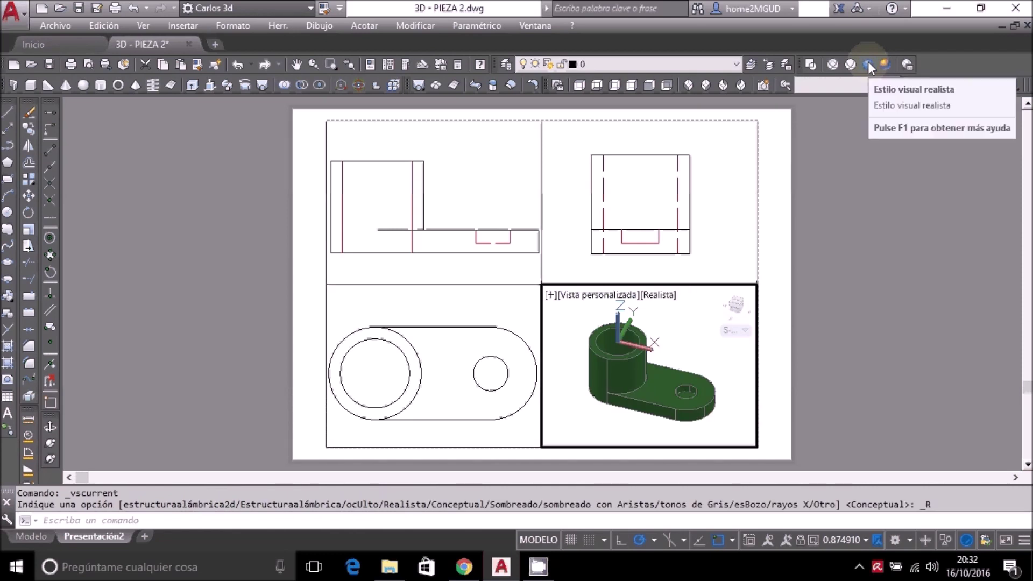
left_click(850, 63)
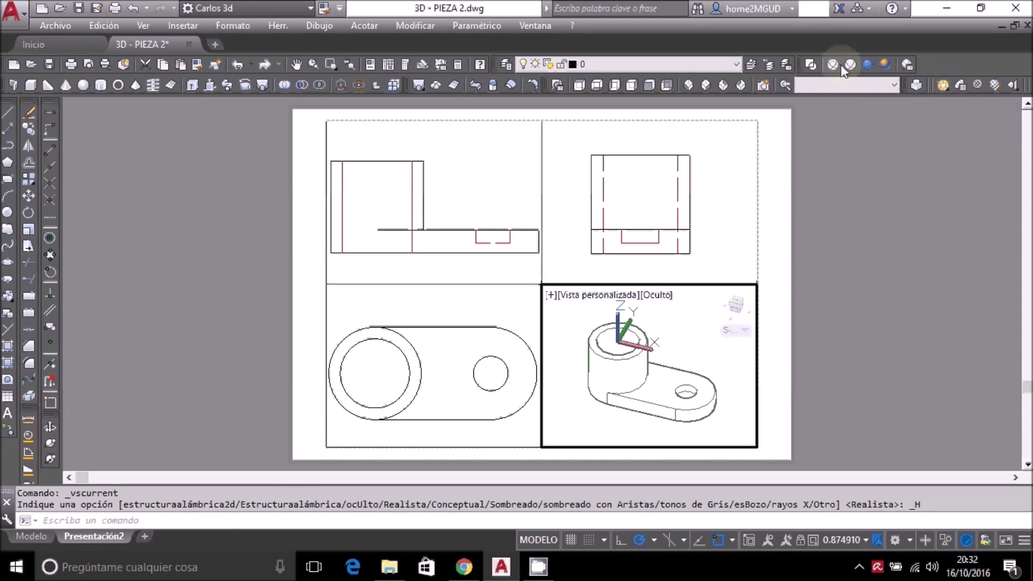
left_click(834, 64)
left_click(851, 64)
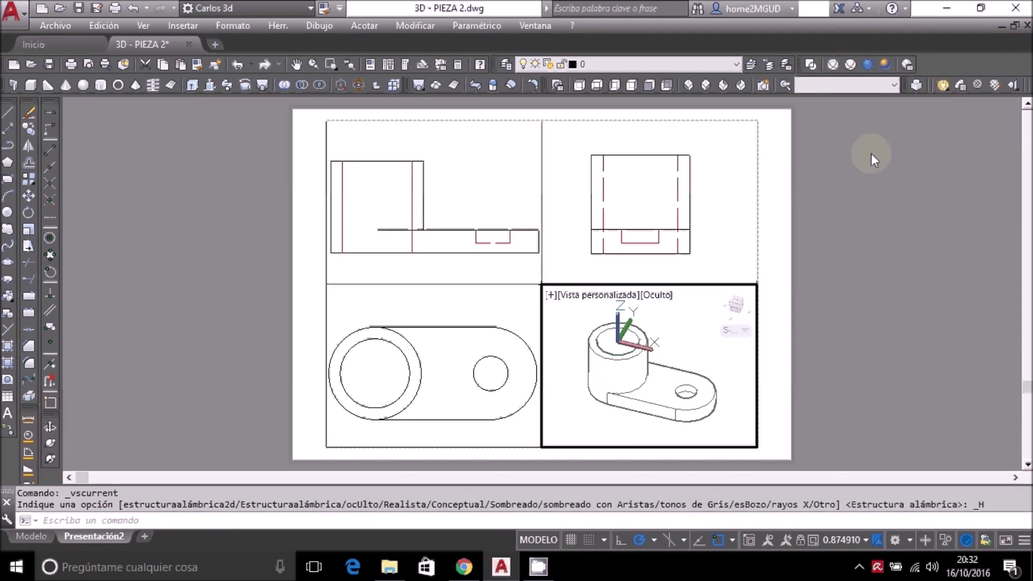